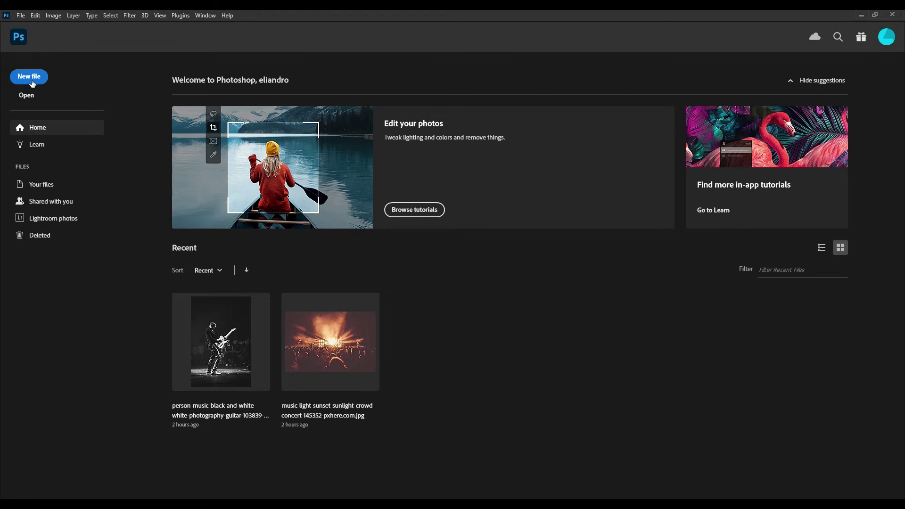
Create a blank white 3000 × 3000 px document with resolution 300 ppi.
left_click(33, 81)
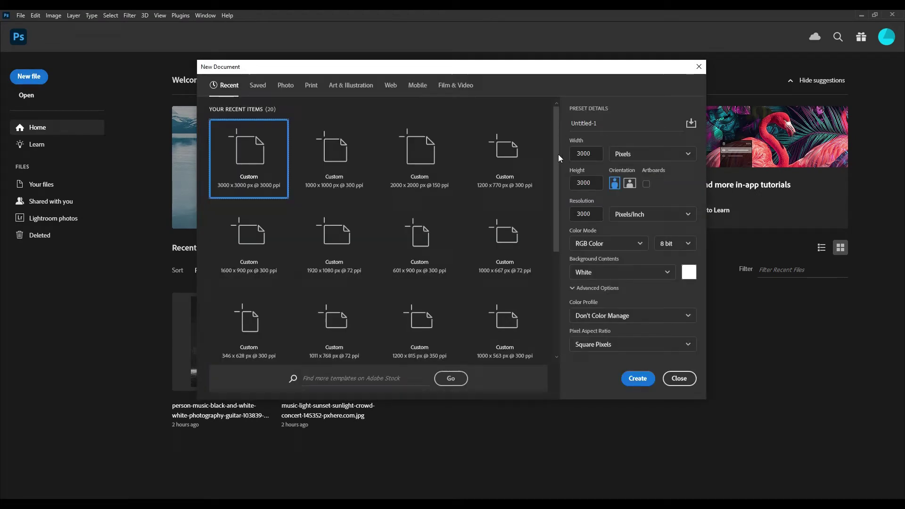
left_click(592, 214)
key("BackSpace")
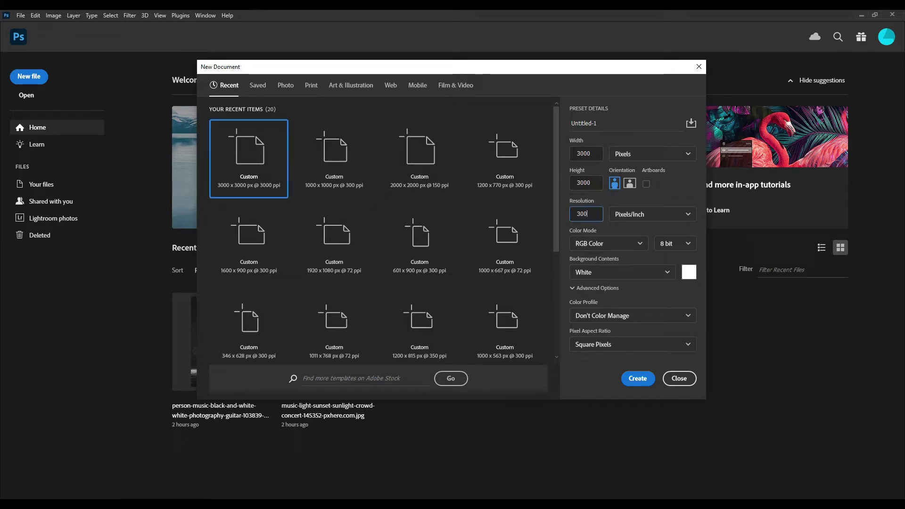
left_click(640, 383)
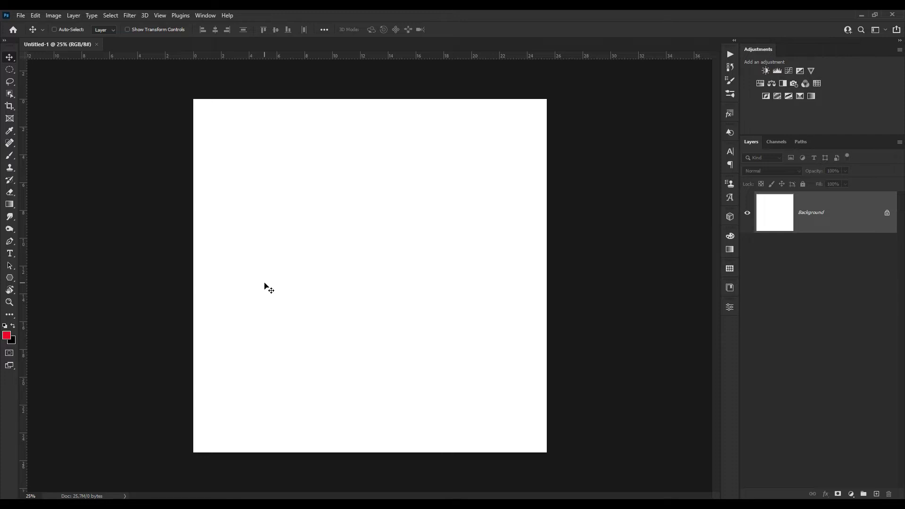
Add a text layer reading '3MAISDICAS' on the canvas.
left_click(10, 257)
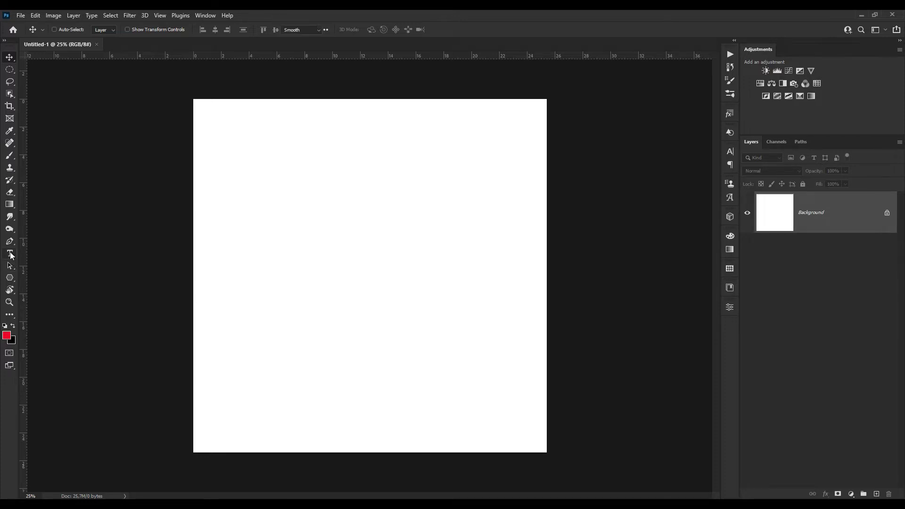
left_click(307, 262)
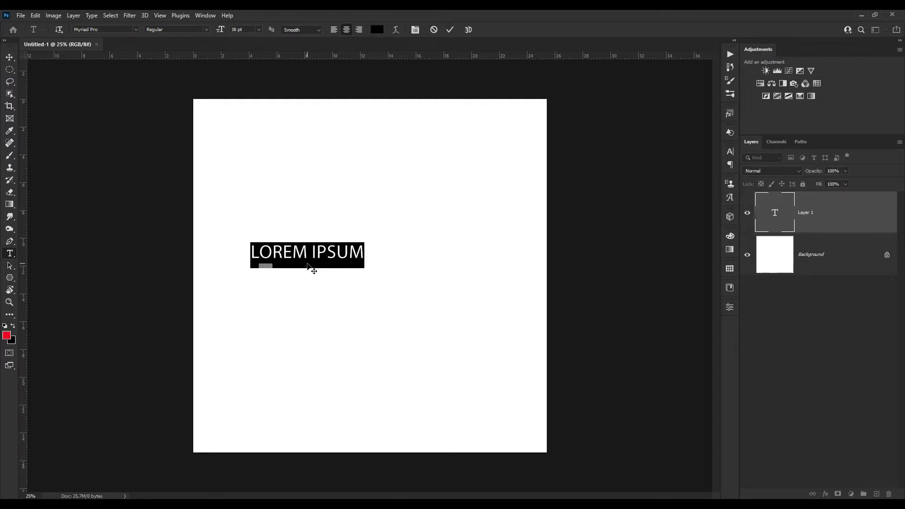
type("3MAISDICAS")
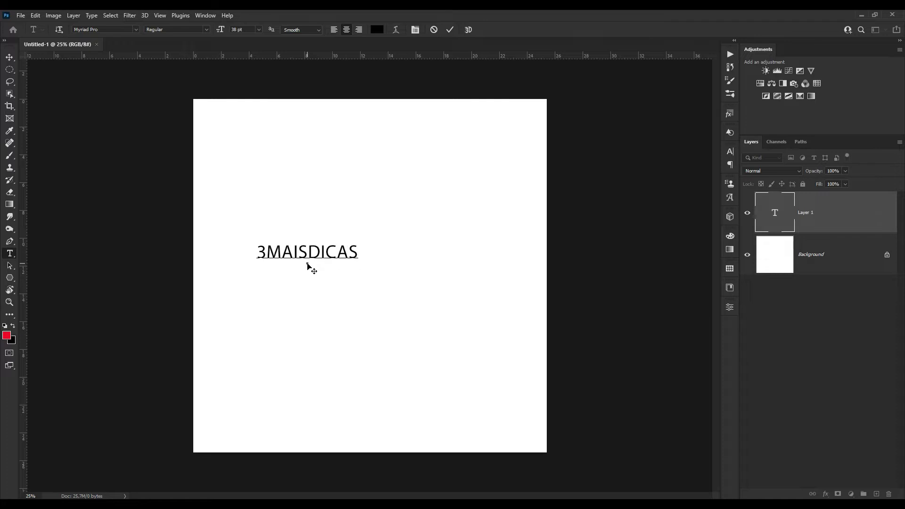
left_click(48, 105)
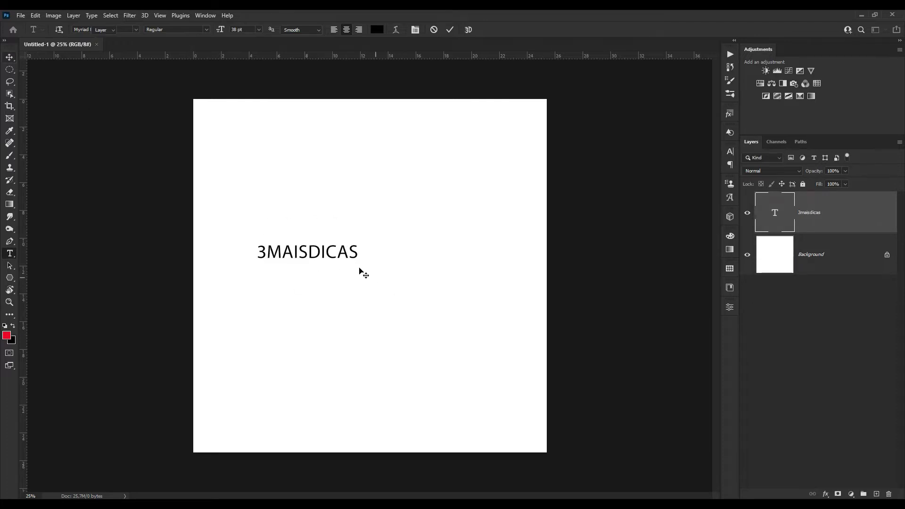
Centre the 3MAISDICAS text and scale it up to span most of the canvas width.
key("v")
left_click_drag(346, 267, 403, 281)
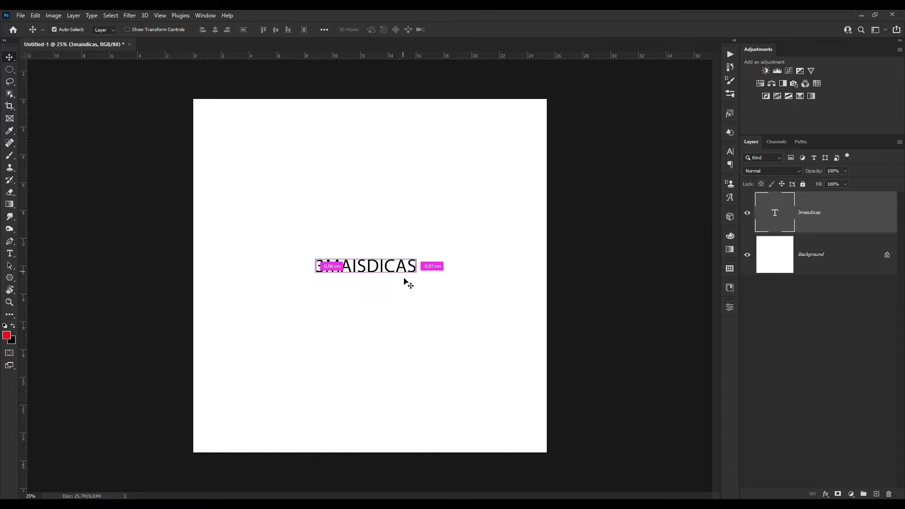
key("ctrl+t")
left_click_drag(428, 283, 505, 320)
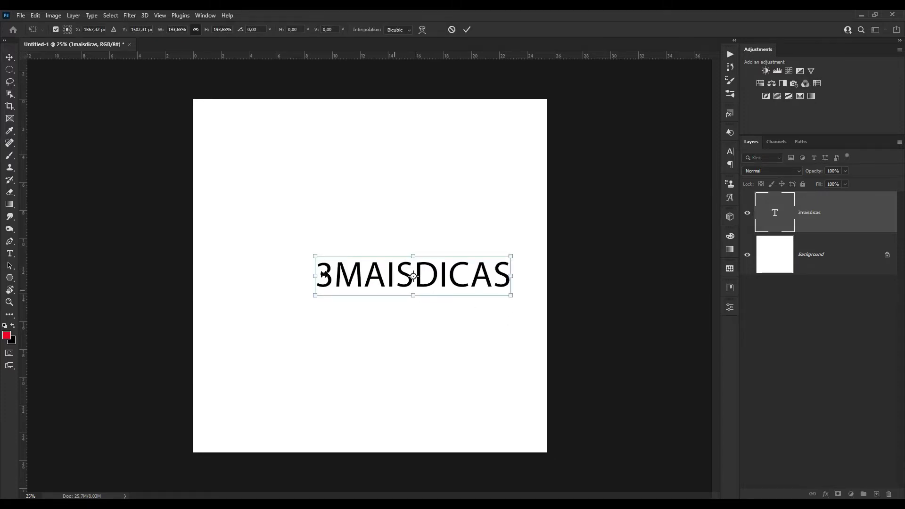
left_click_drag(314, 256, 245, 230)
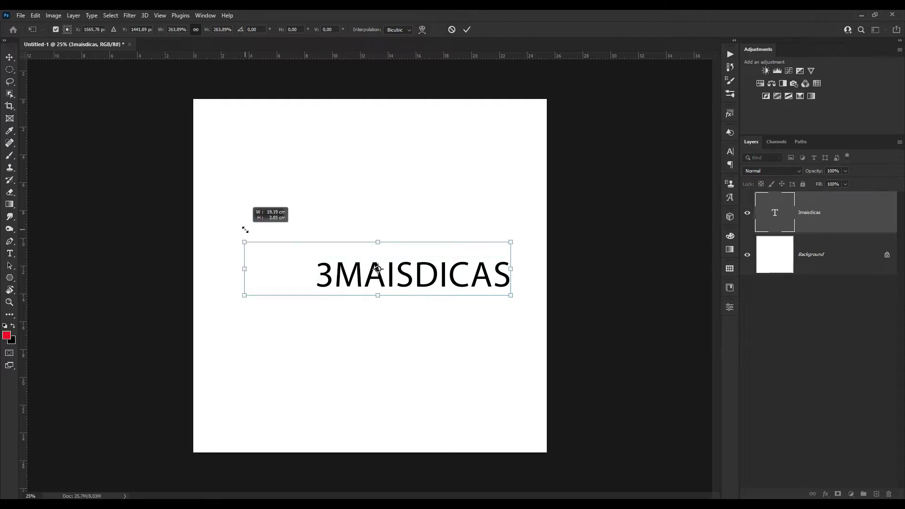
left_click(466, 30)
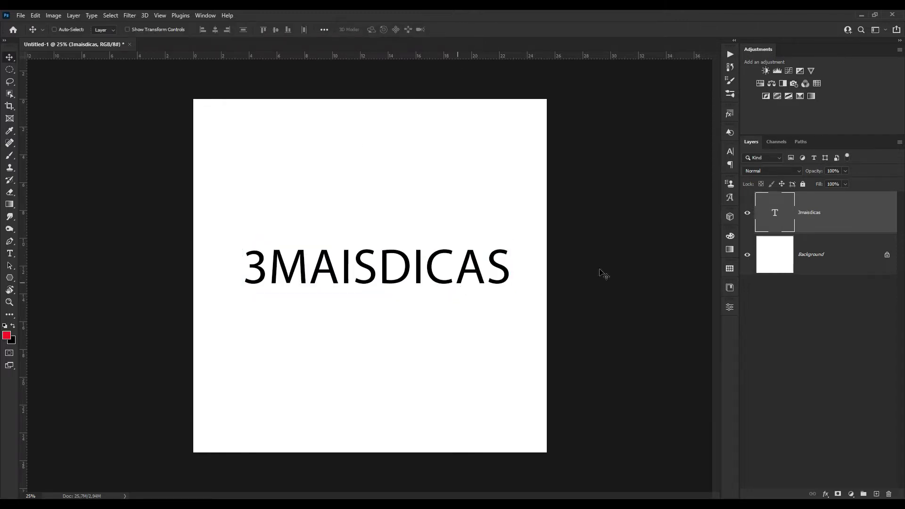
Change the 3MAISDICAS text's font to Anton and commit the edit.
double_click(774, 215)
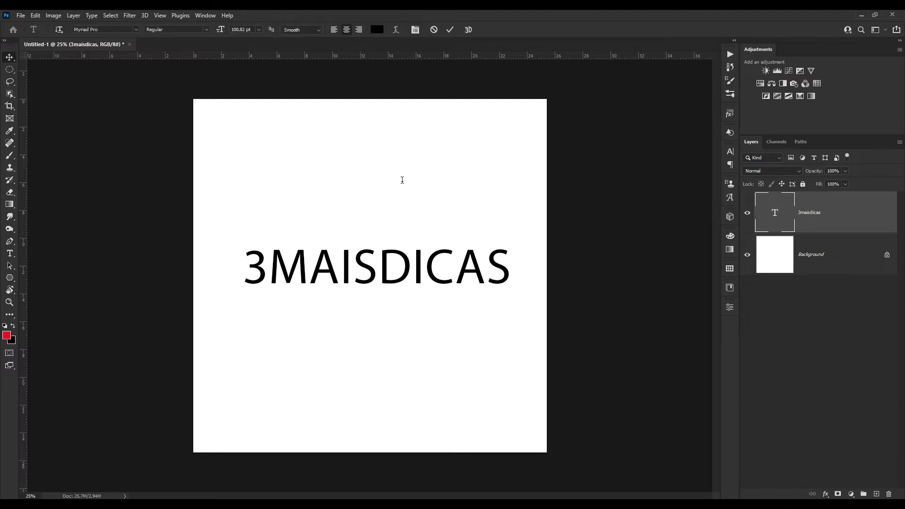
left_click(135, 31)
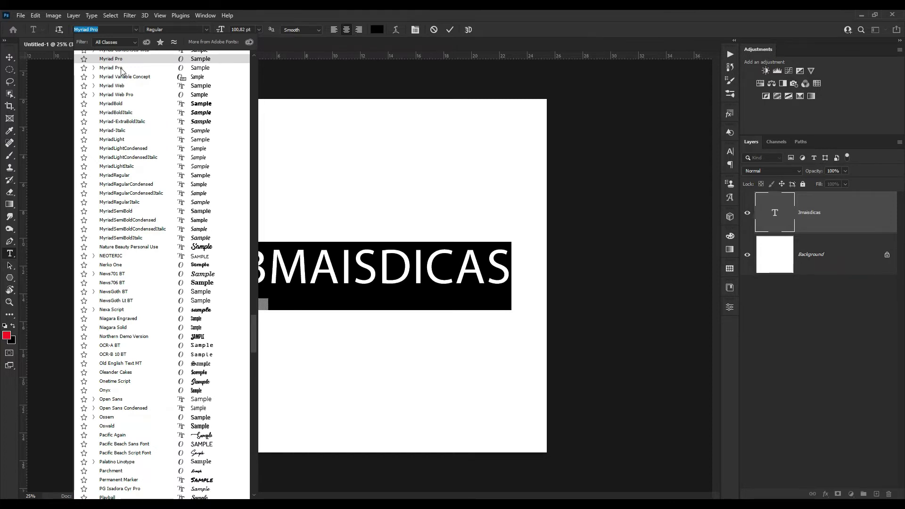
scroll(105, 102, "up", 1)
scroll(105, 102, "up", 2)
scroll(105, 102, "up", 1)
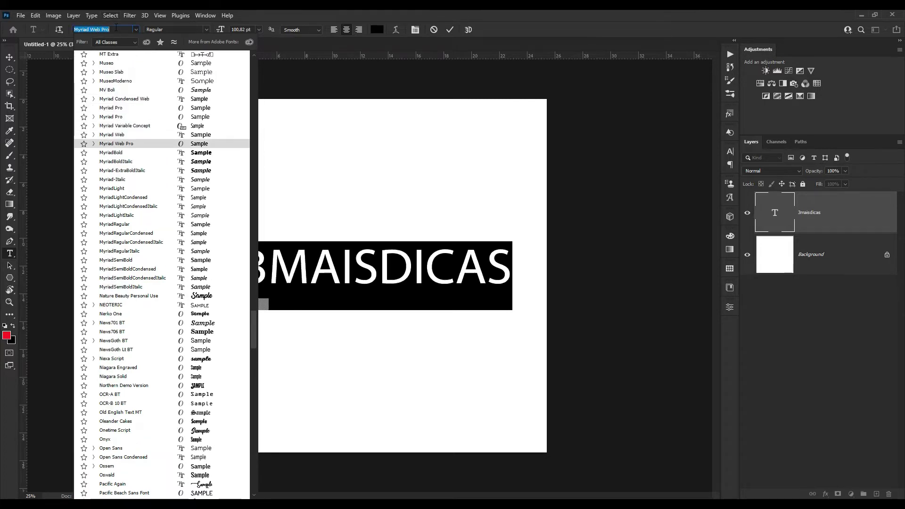
type("Anton")
key("Return")
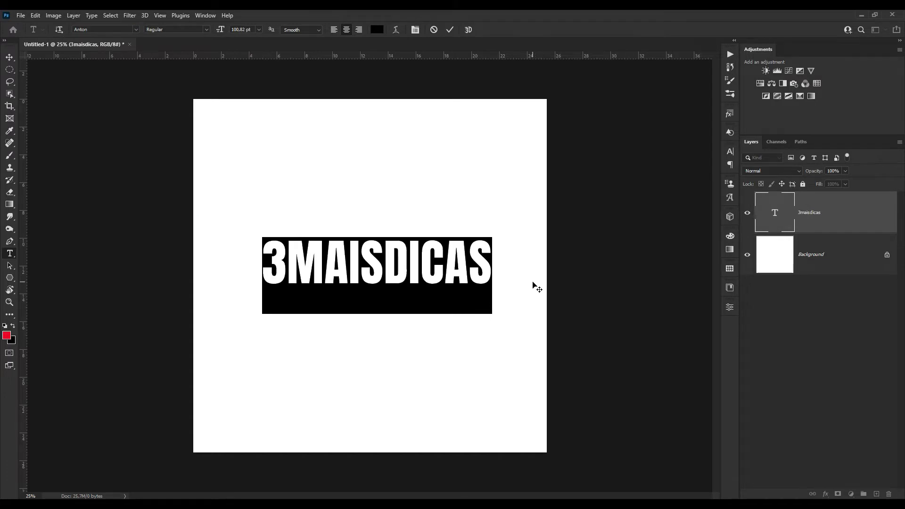
left_click(208, 30)
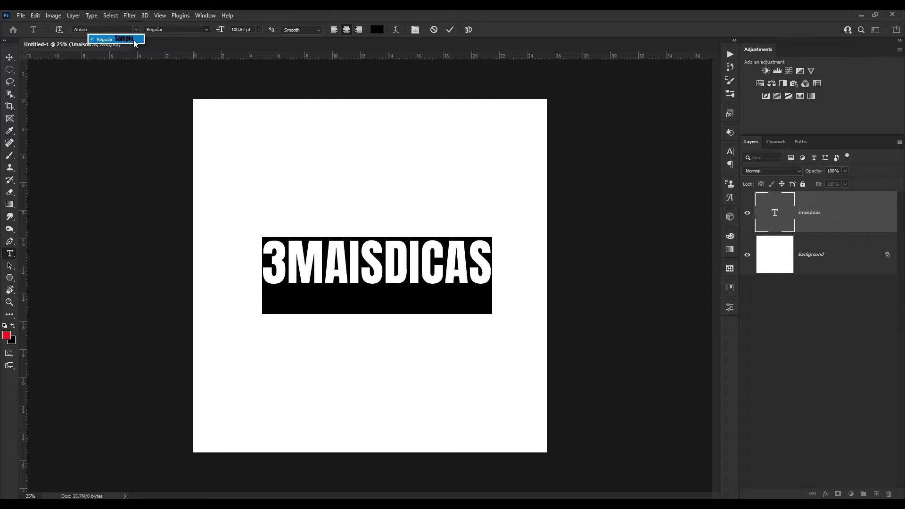
left_click(353, 255)
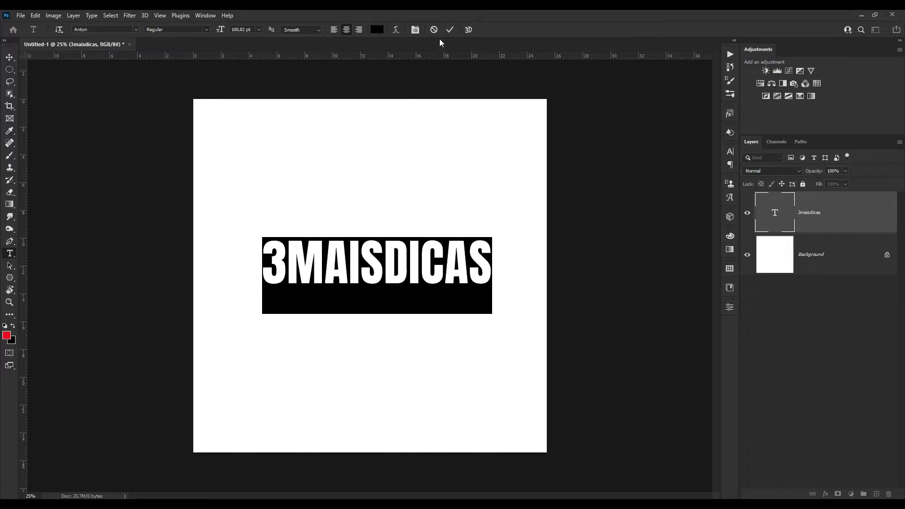
left_click(450, 30)
Nudge the text down, convert it to a smart object, and stack a duplicate just above.
key("v")
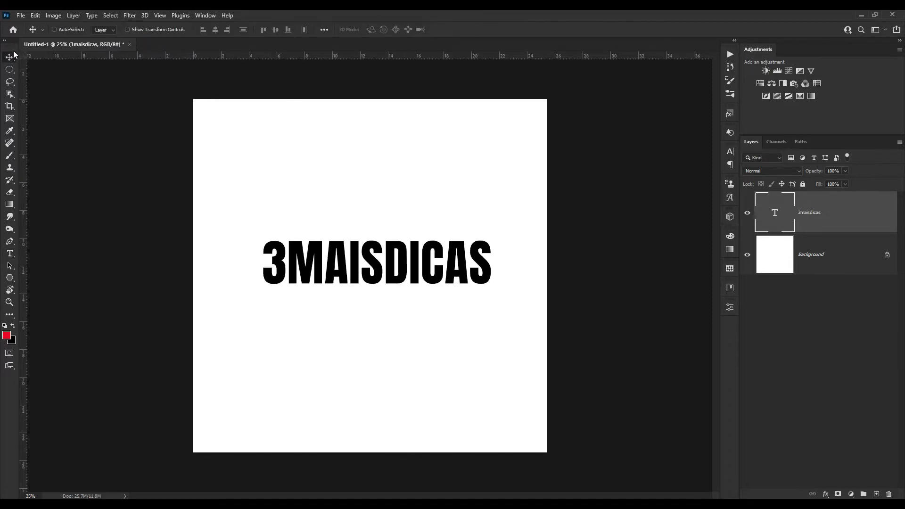
mouse_move(427, 265)
left_mouse_down()
mouse_move(423, 284)
mouse_move(425, 277)
left_mouse_up()
right_click(842, 219)
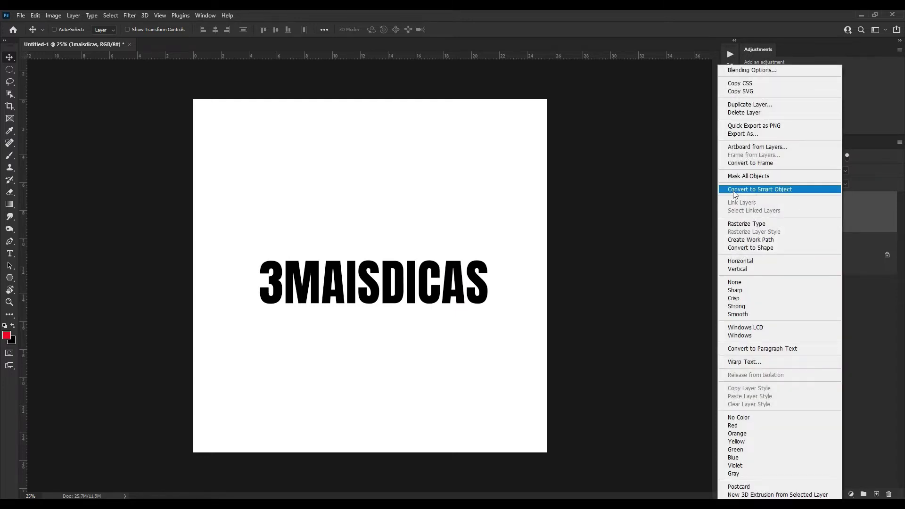
left_click(767, 189)
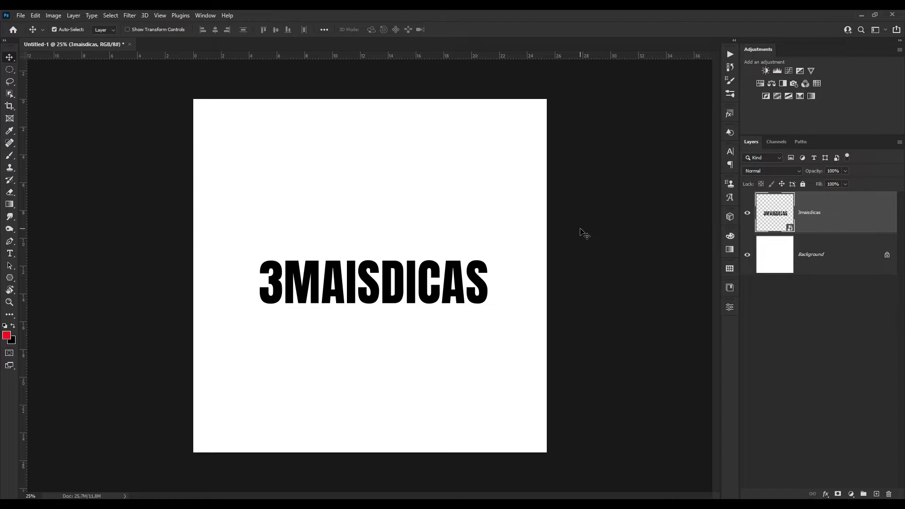
key("ctrl+j")
left_click_drag(362, 285, 371, 218)
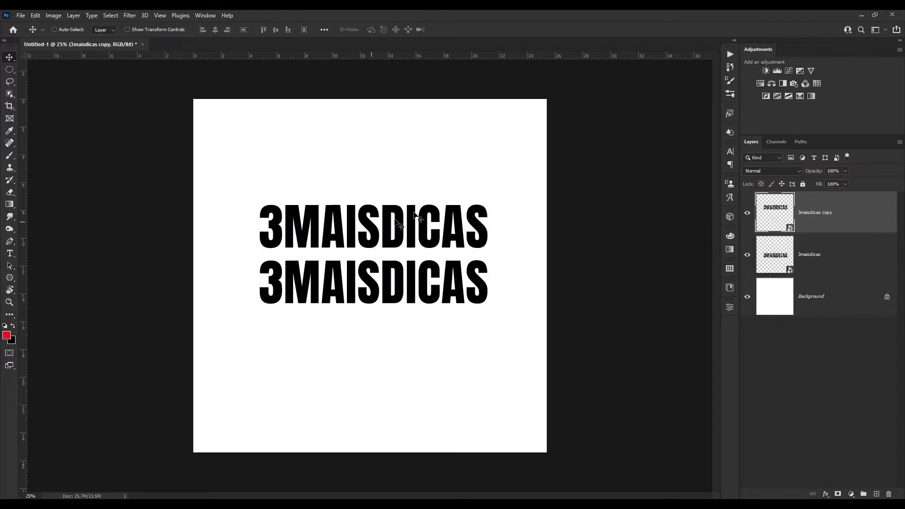
Give the copy 0% fill opacity and an 8 px black Outside stroke.
double_click(859, 218)
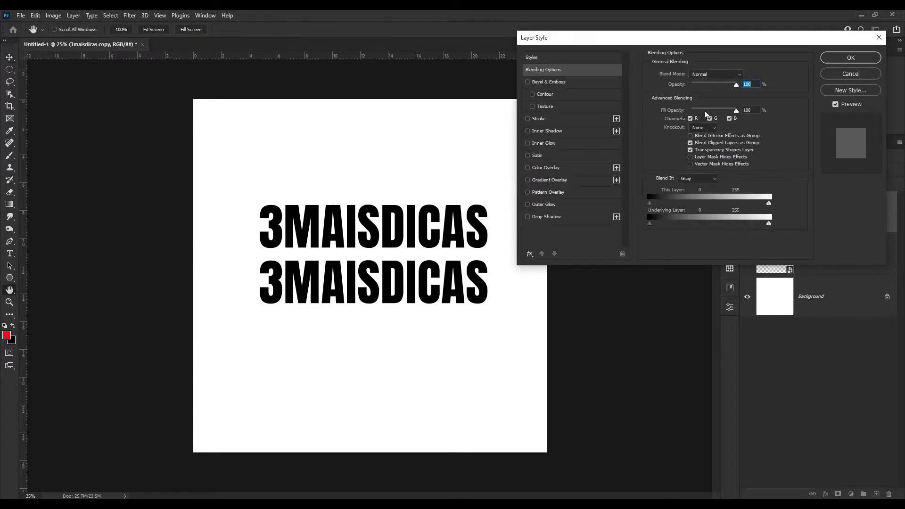
left_click_drag(673, 113, 655, 115)
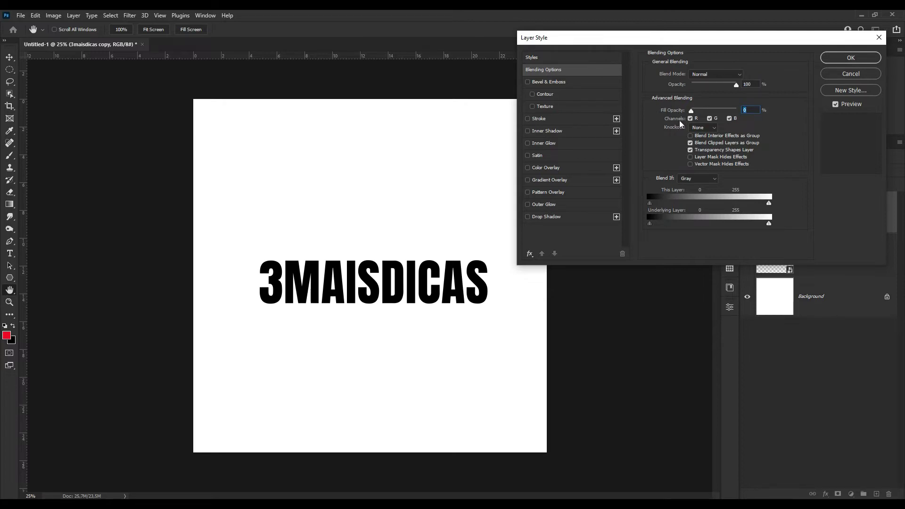
left_click(538, 118)
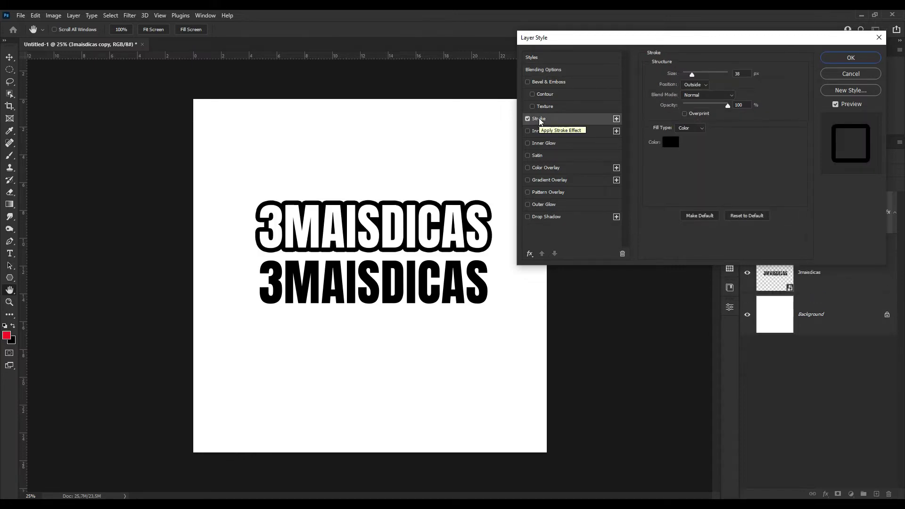
left_click_drag(693, 75, 691, 74)
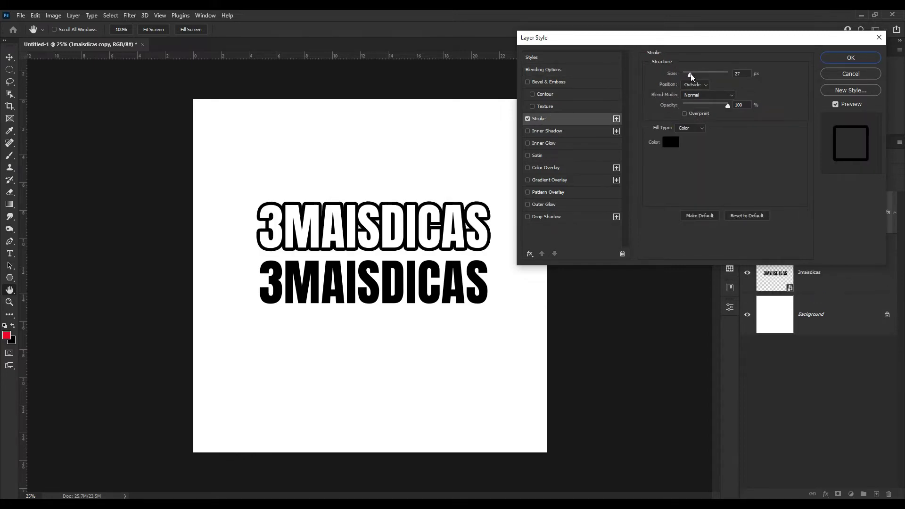
left_click_drag(691, 72, 692, 73)
left_click(702, 85)
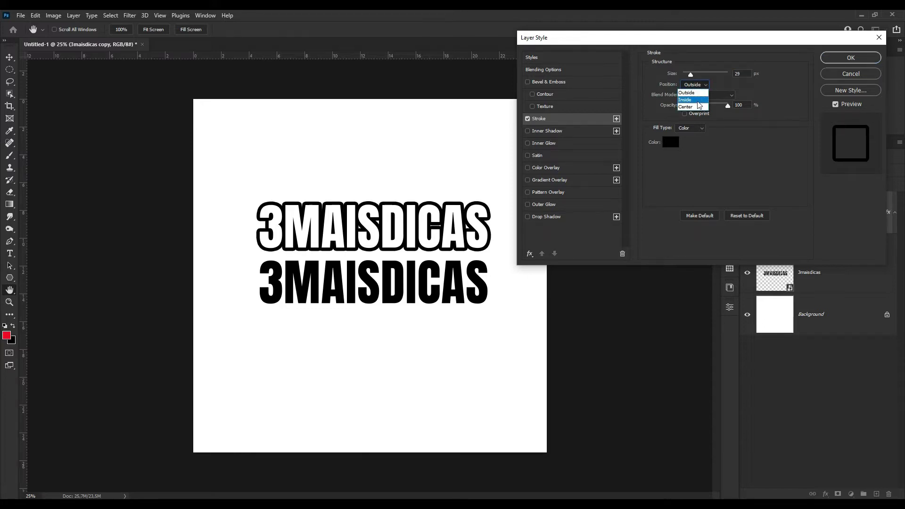
left_click(697, 101)
left_click(701, 85)
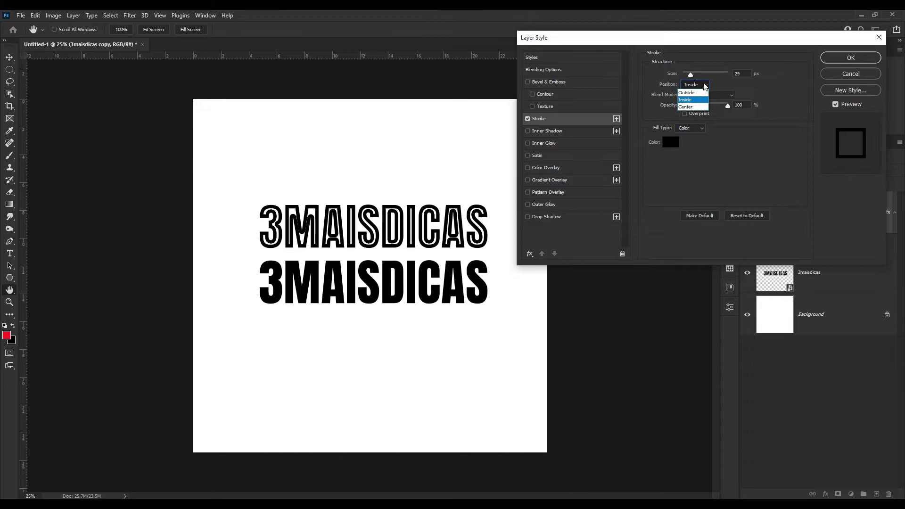
left_click(692, 92)
left_click_drag(690, 74, 687, 74)
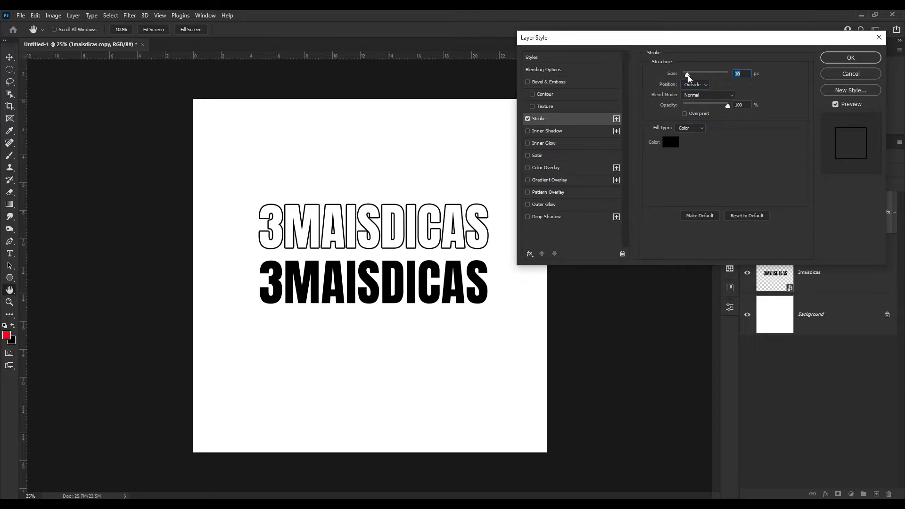
left_click(830, 57)
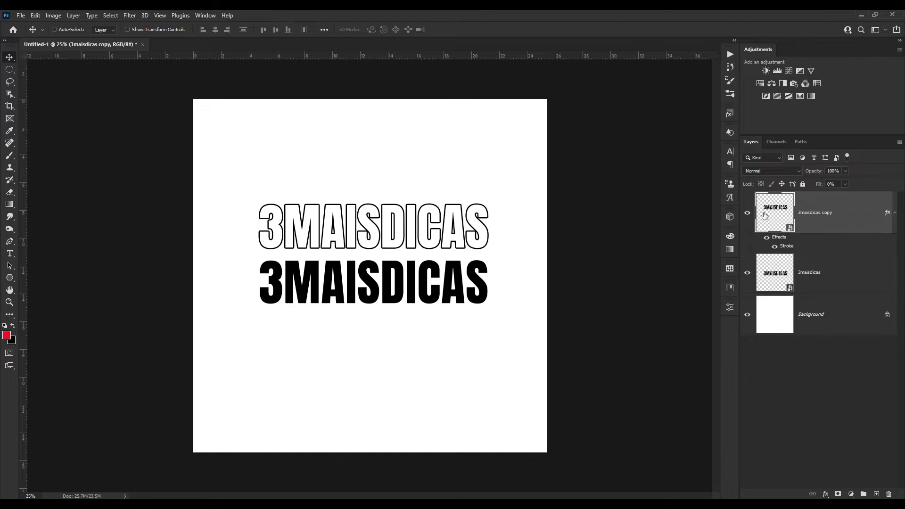
Put the outlined copy into Group 1 and add a layer mask to the group.
key("ctrl")
key("ctrl+g")
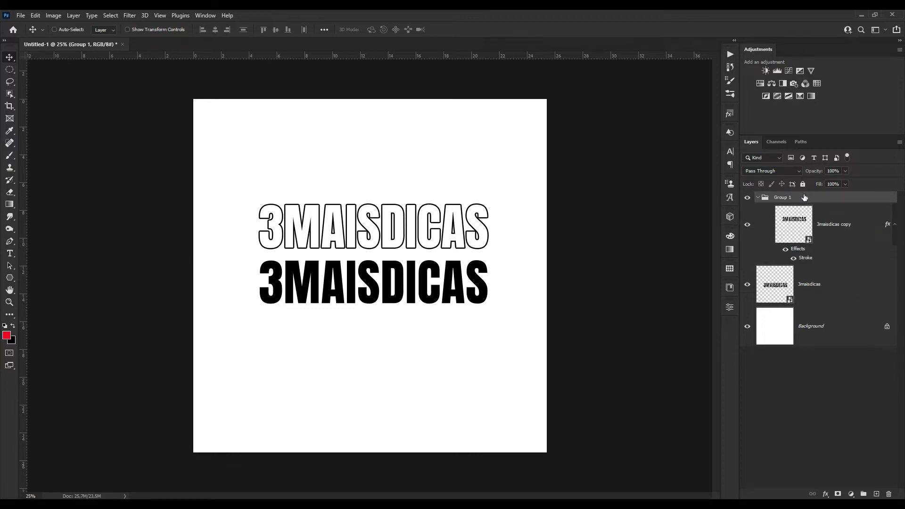
left_click(837, 493)
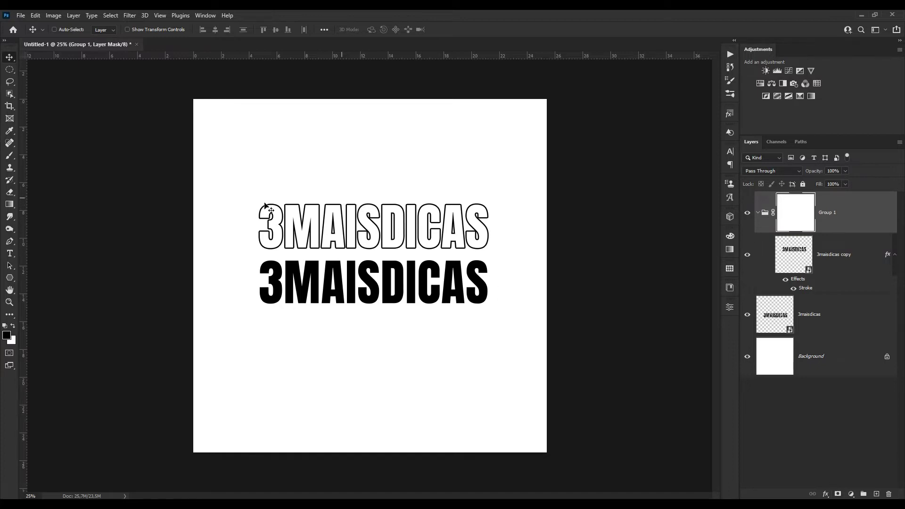
Choose the Foreground to Transparent preset from the Basics gradients.
left_click(9, 205)
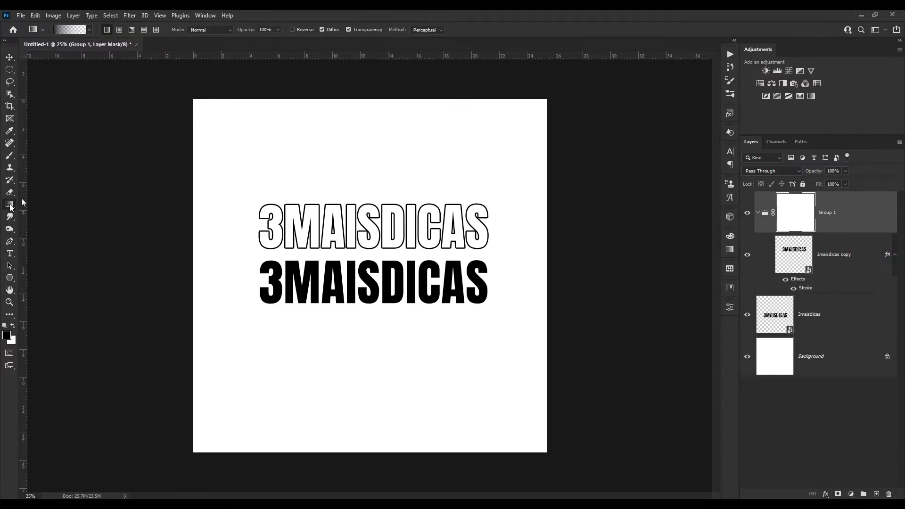
left_click(71, 30)
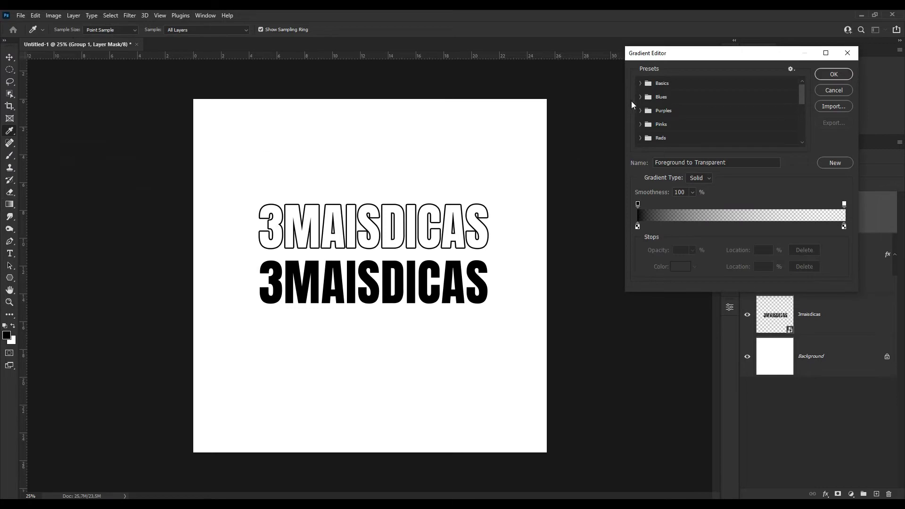
left_click(640, 83)
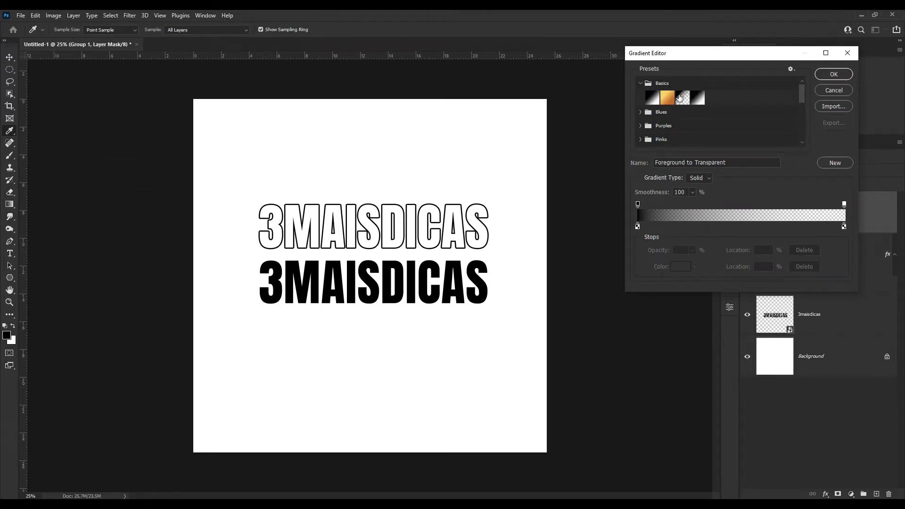
left_click(681, 98)
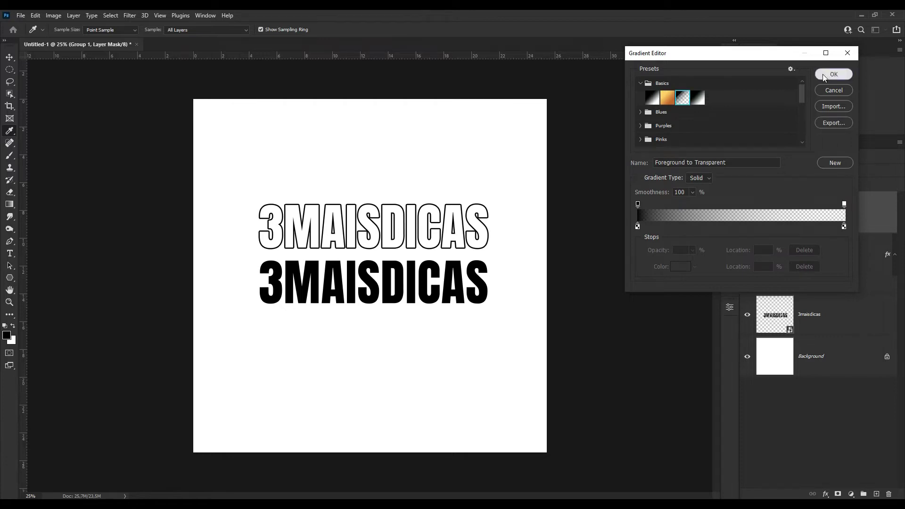
left_click(823, 76)
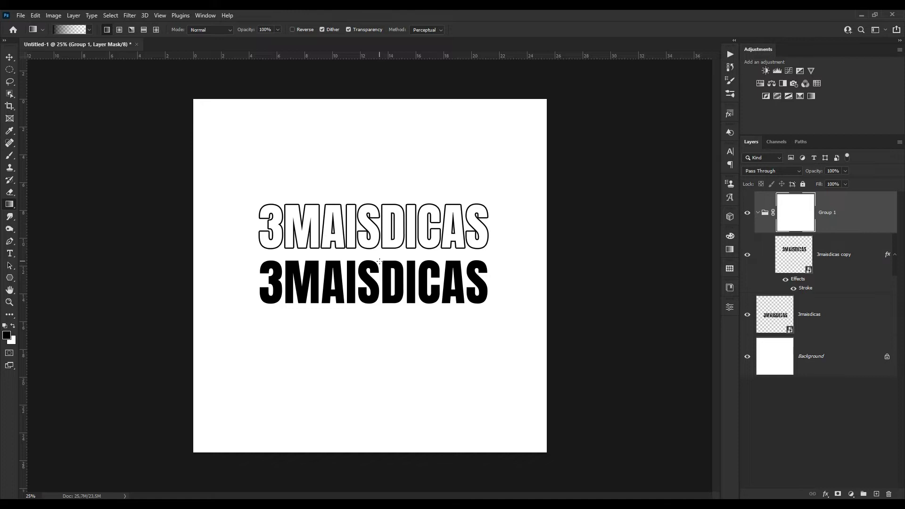
Paint a vertical gradient on Group 1's mask, then lower the outline text onto the solid text.
left_click_drag(363, 406, 384, 158)
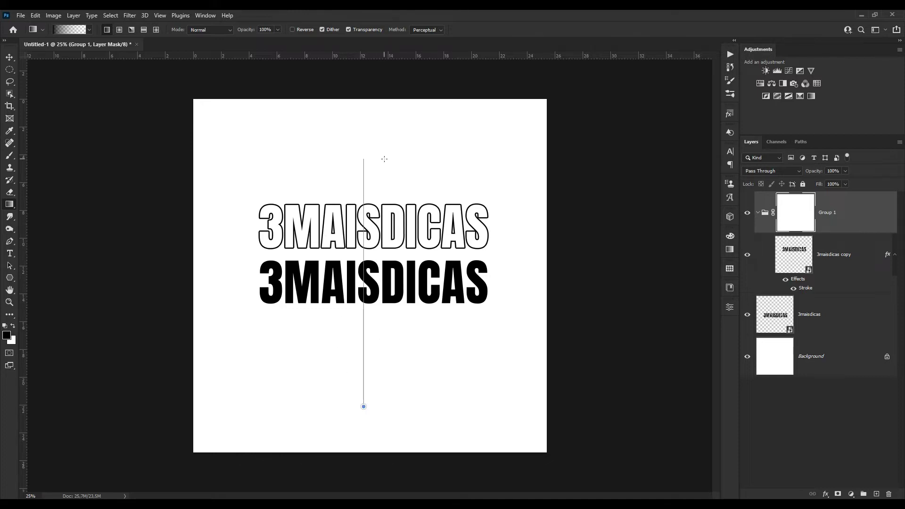
left_click_drag(253, 160, 356, 158)
mouse_move(358, 157)
left_mouse_down()
mouse_move(445, 152)
mouse_move(375, 177)
mouse_move(239, 183)
mouse_move(133, 268)
mouse_move(105, 335)
mouse_move(237, 178)
mouse_move(368, 151)
mouse_move(366, 163)
left_mouse_up()
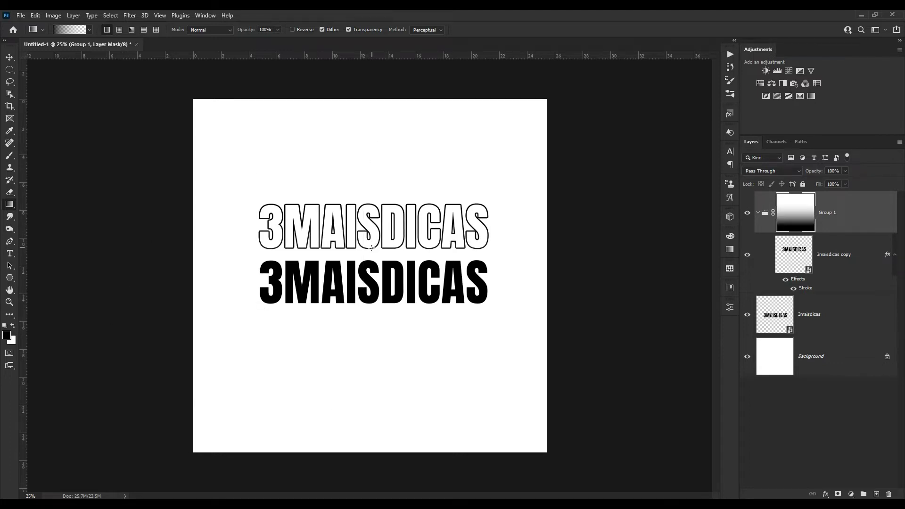
left_click_drag(370, 225, 371, 259)
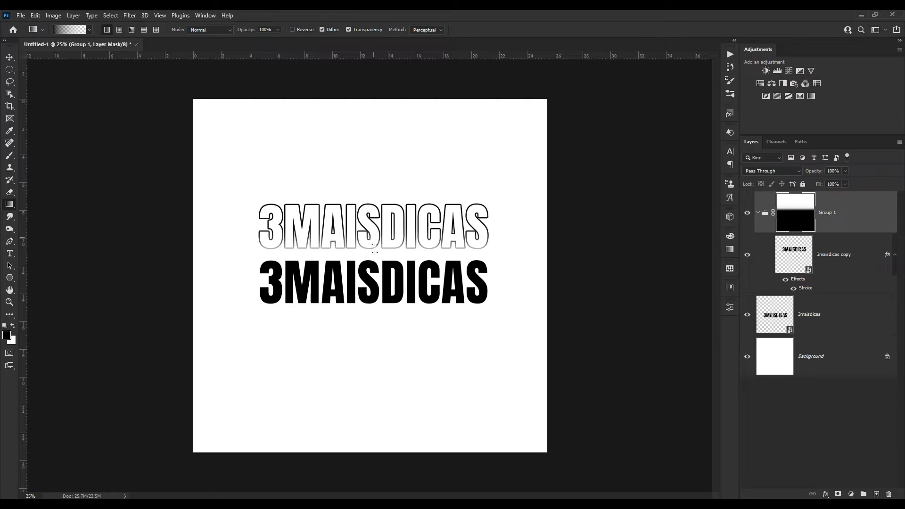
left_click_drag(362, 252, 362, 222)
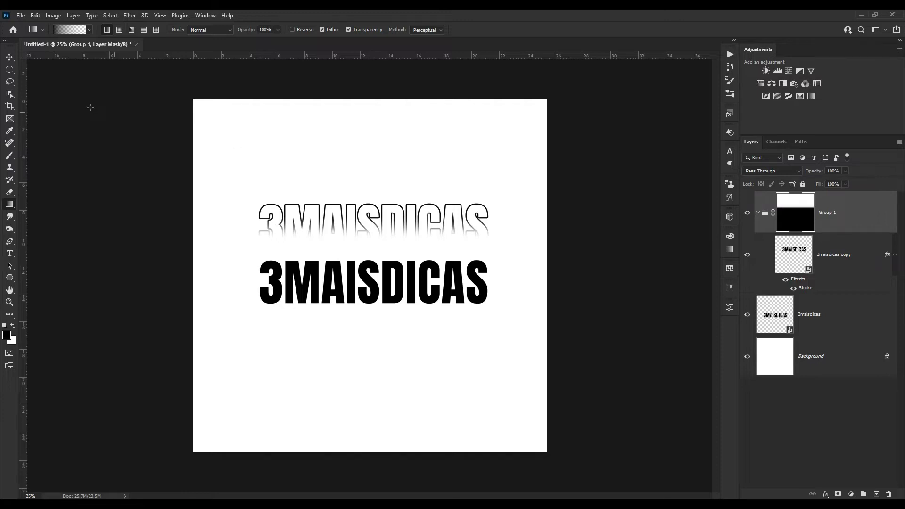
left_click(10, 57)
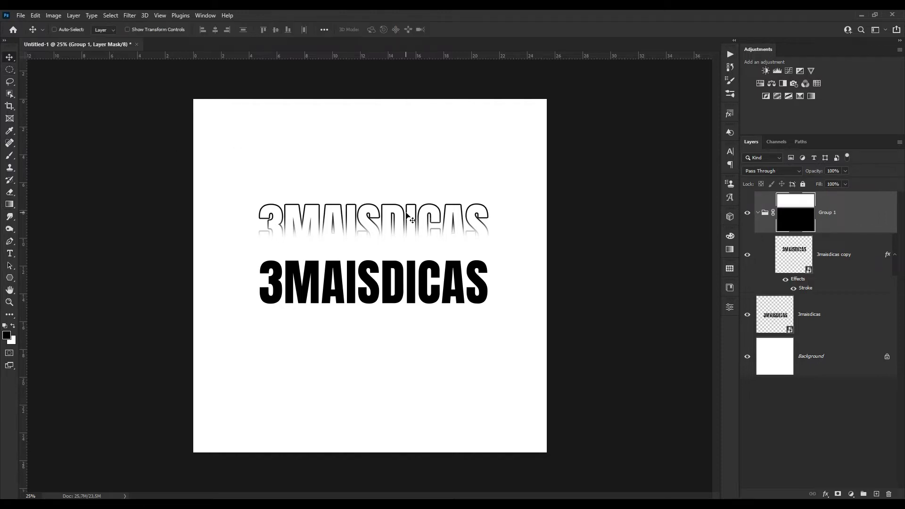
mouse_move(406, 213)
left_mouse_down()
mouse_move(403, 240)
mouse_move(423, 252)
left_mouse_up()
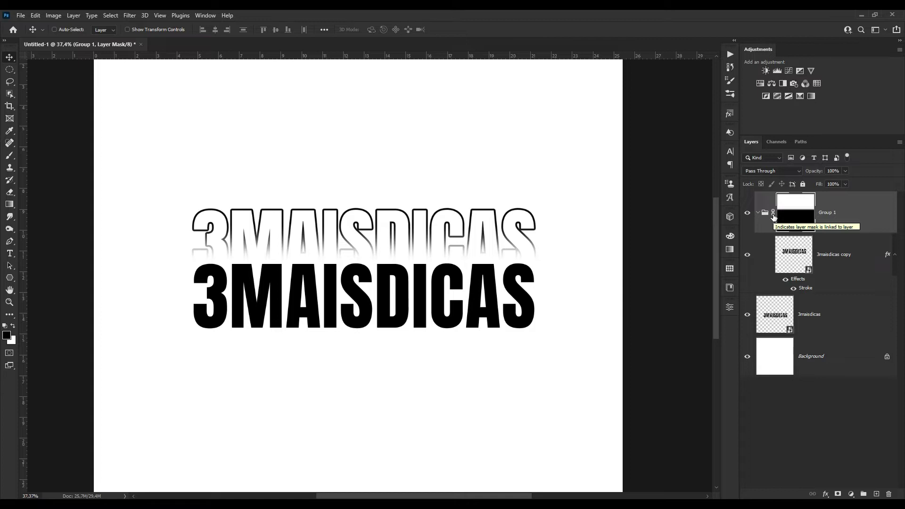
Shift Group 1's mask fade slightly lower without moving its text.
left_click(774, 214)
left_click_drag(431, 252, 431, 262)
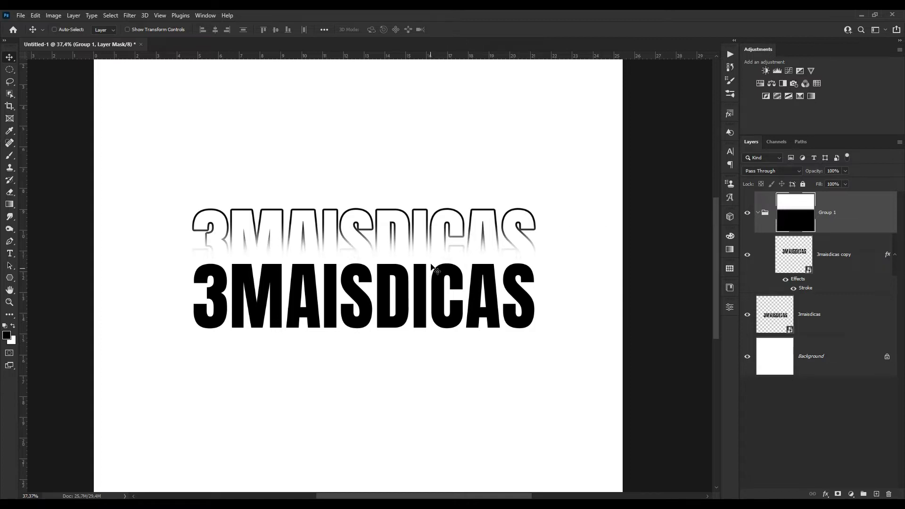
left_click(773, 216)
Duplicate Group 1 and place the copy as a second faded outline row above.
key("ctrl+j")
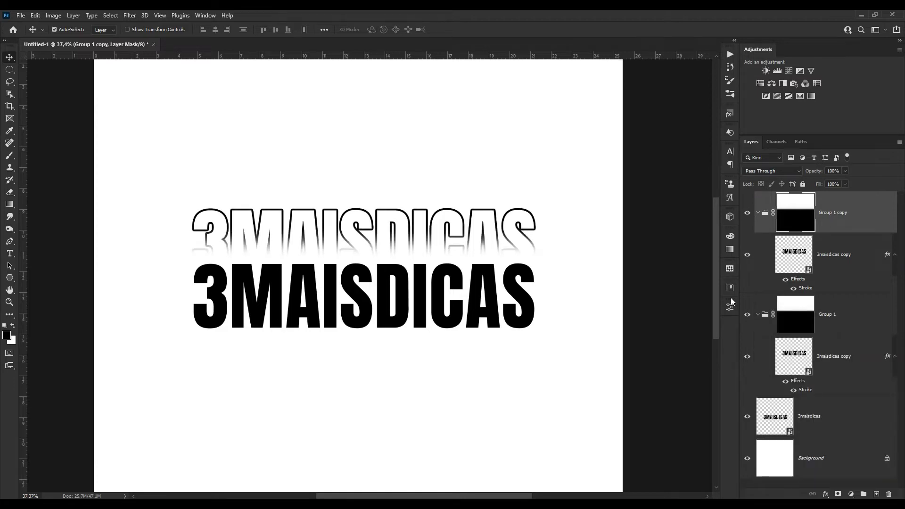
left_click_drag(448, 248, 434, 186)
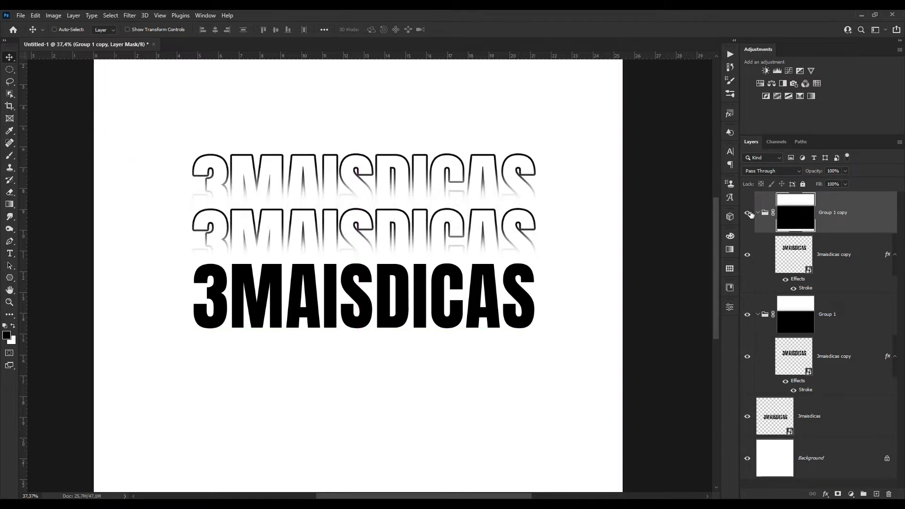
left_click(773, 213)
mouse_move(426, 188)
left_mouse_down()
mouse_move(431, 203)
mouse_move(403, 193)
left_mouse_up()
left_click(774, 213)
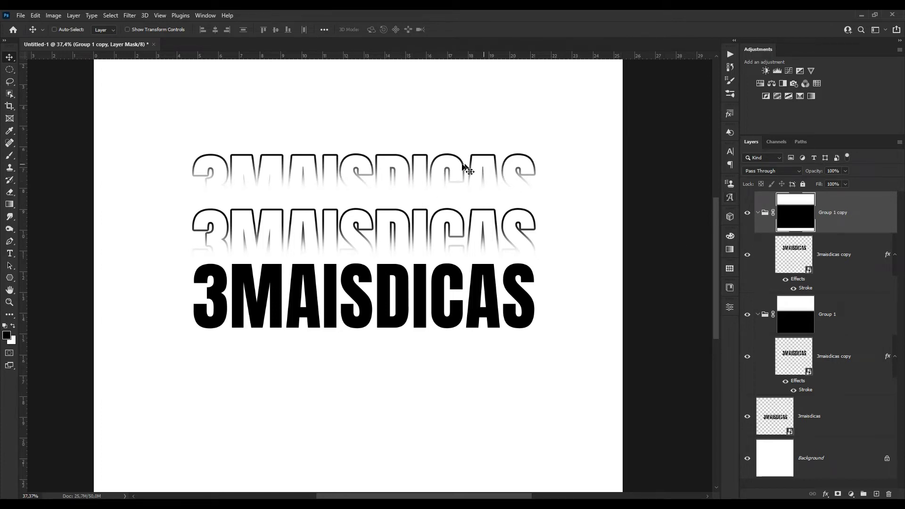
left_click_drag(453, 171, 453, 189)
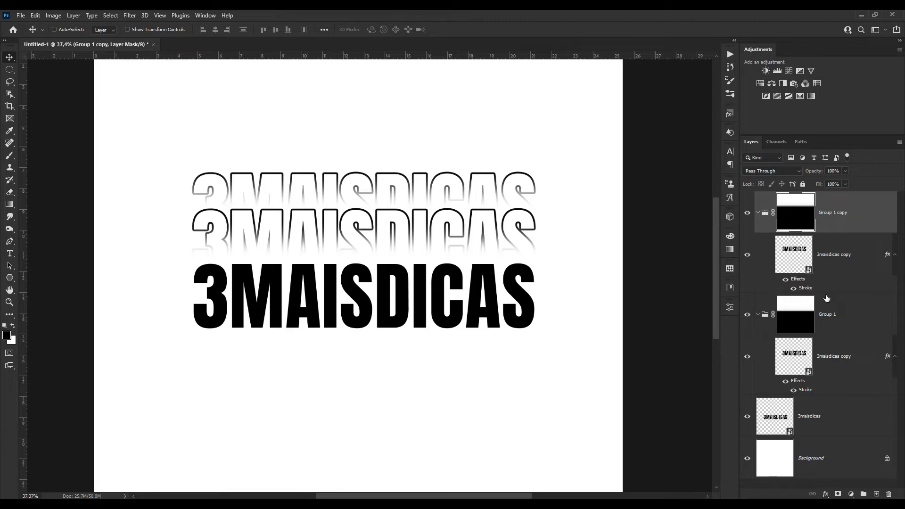
Nudge the middle and top outline rows down so they stack closely.
left_click(835, 320)
left_click_drag(426, 255, 427, 262)
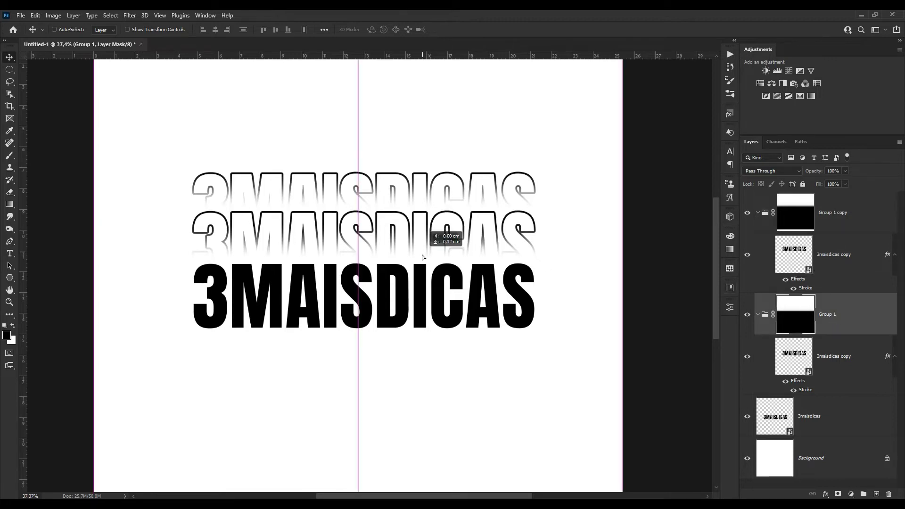
left_click_drag(517, 243, 517, 246)
left_click(846, 222)
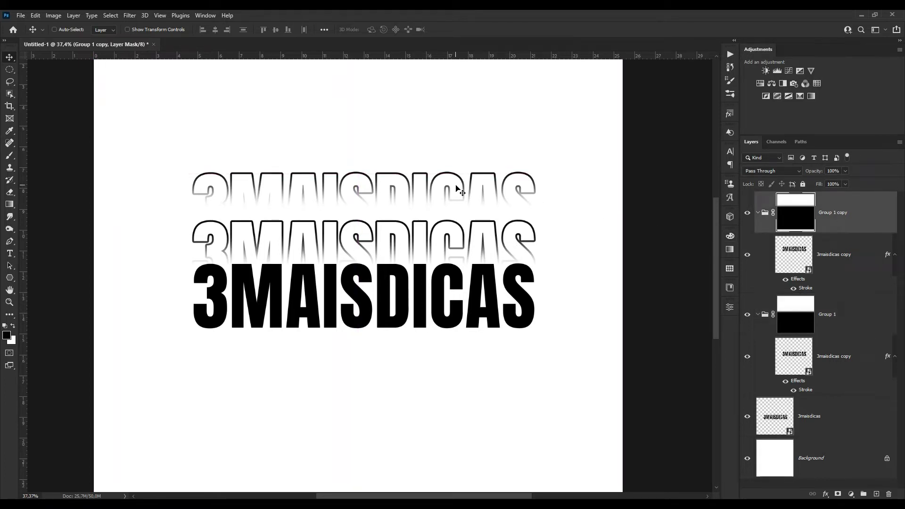
left_click_drag(456, 186, 455, 205)
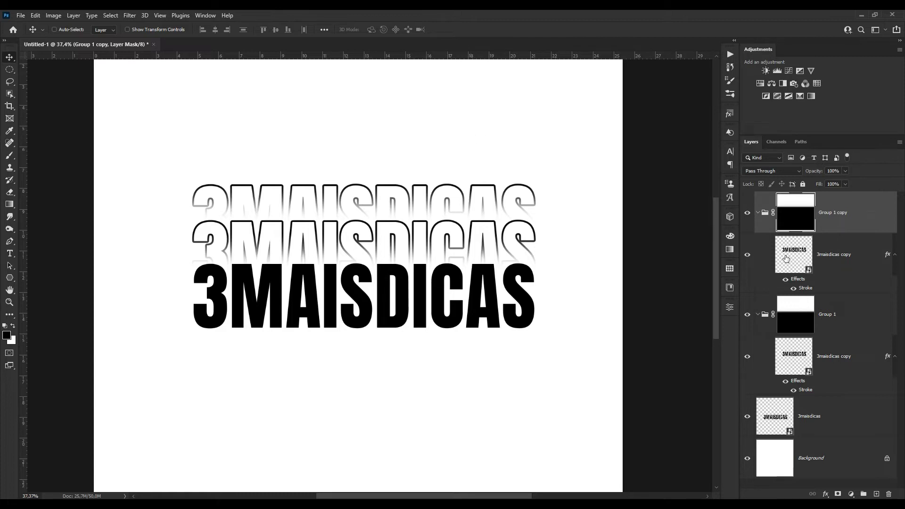
Collapse Group 1 and Group 1 copy, select both, and duplicate them.
left_click(758, 212)
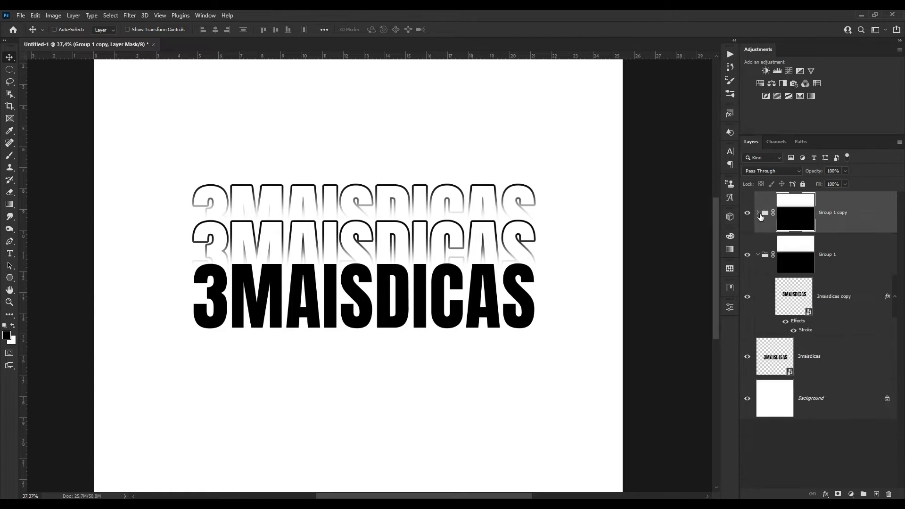
left_click(757, 255)
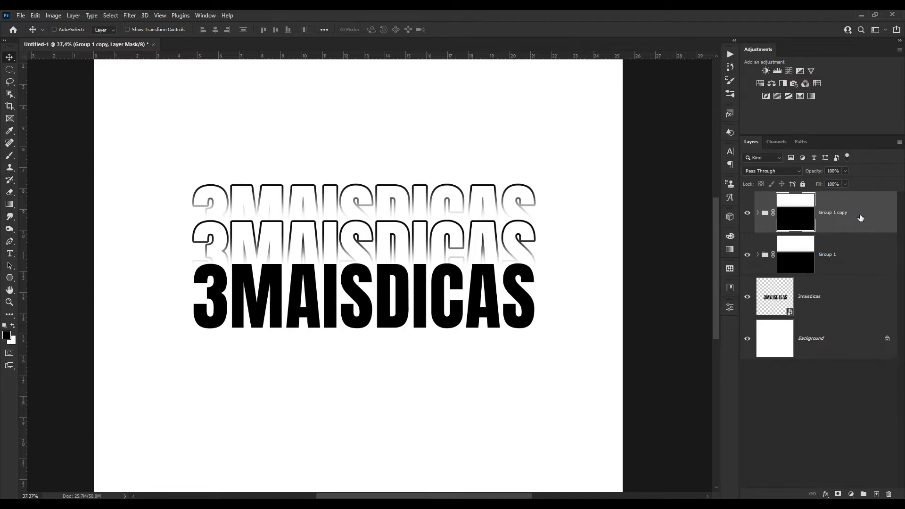
left_click(857, 257, "ctrl")
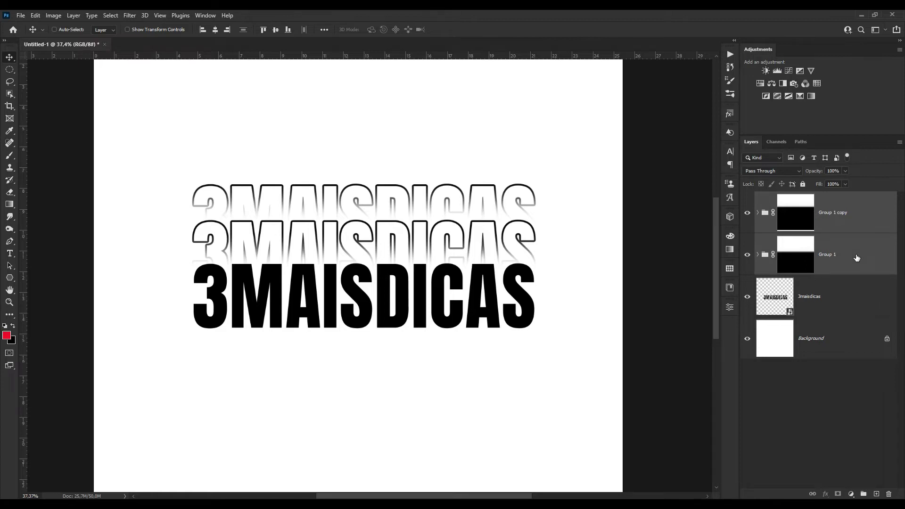
key("ctrl+j")
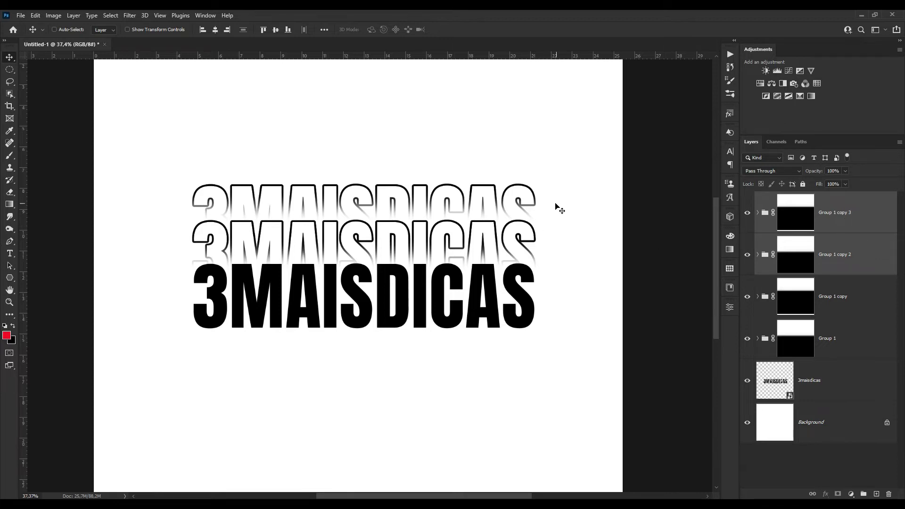
Move the two group copies below the solid text and invert both their masks.
left_click_drag(542, 210, 561, 363)
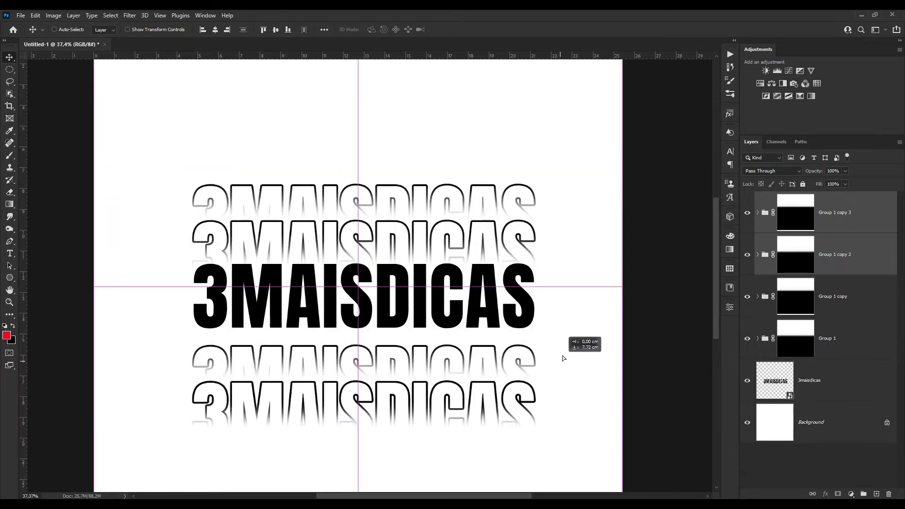
left_click_drag(561, 362, 562, 354)
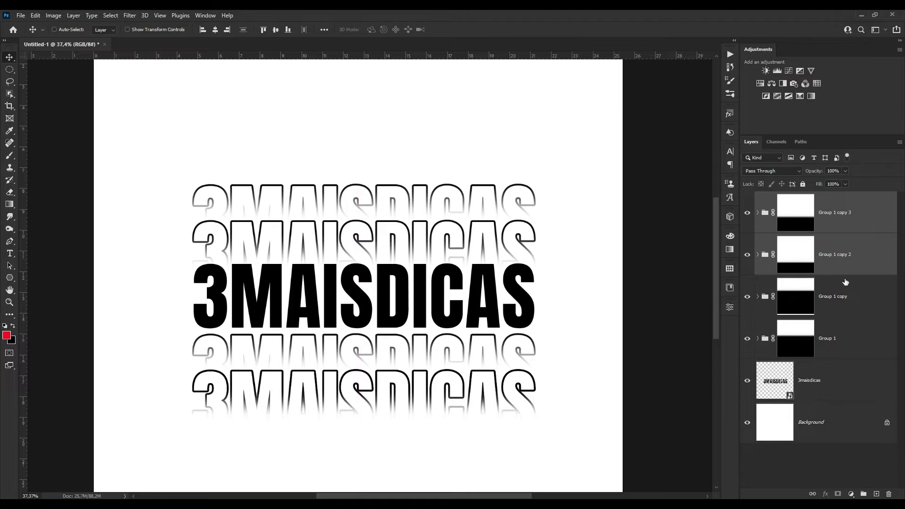
left_click(848, 254)
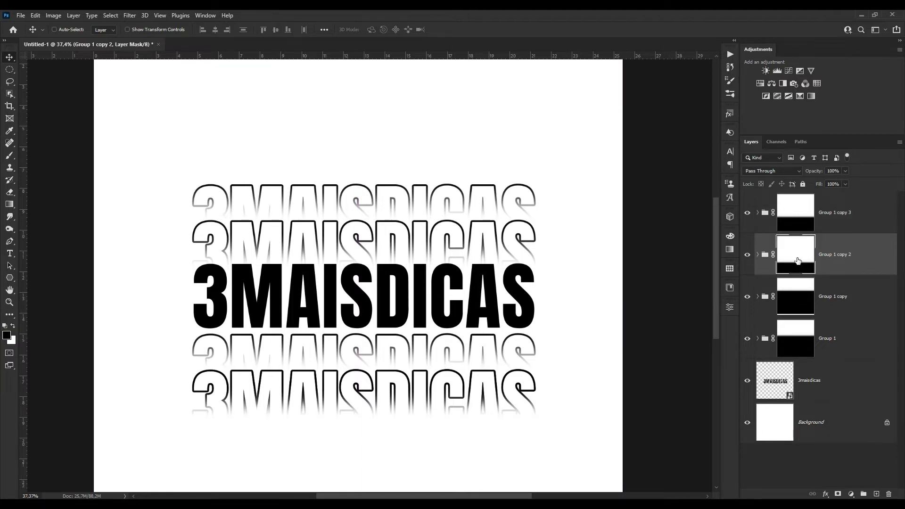
key("ctrl+i")
left_click(803, 226)
left_click_drag(803, 225, 803, 225)
key("ctrl+i")
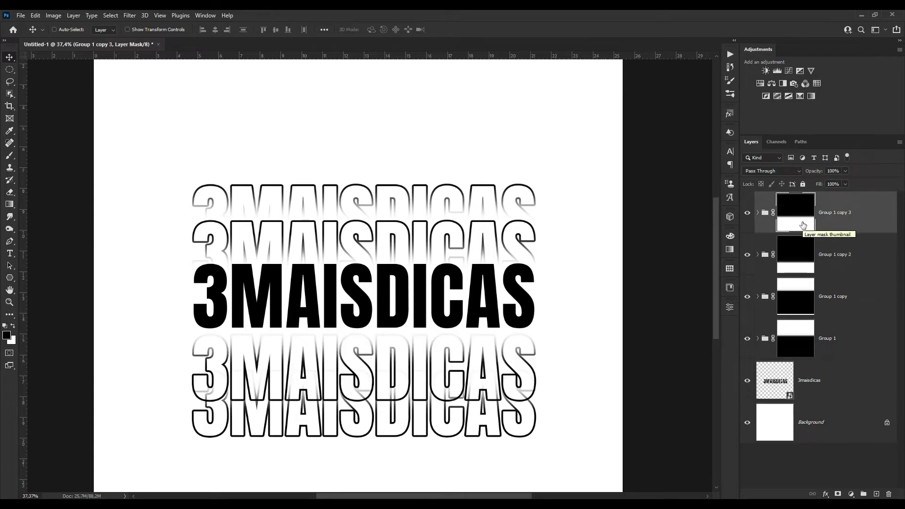
Shift the lower rows' mask fades downward, then move both rows up under the solid text.
left_click(773, 212)
left_click(773, 254)
left_click_drag(508, 366, 507, 408)
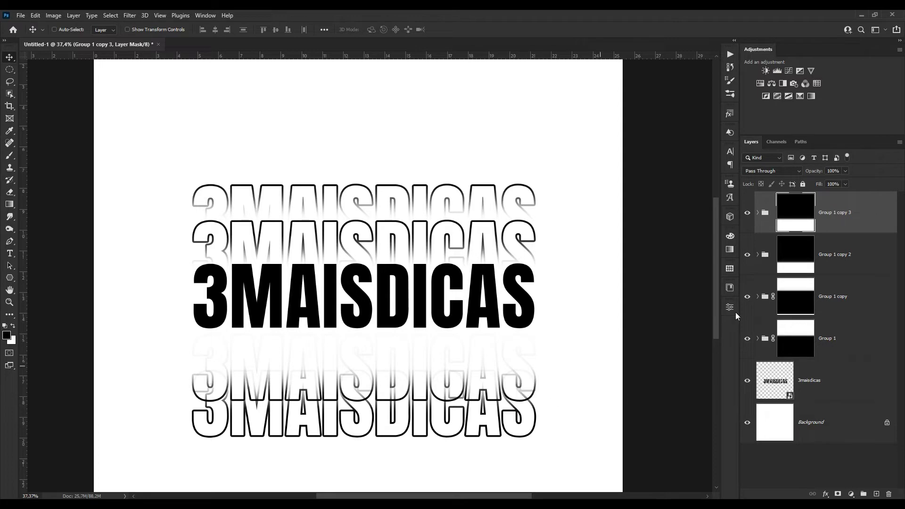
left_click(782, 272)
left_click_drag(473, 394, 470, 423)
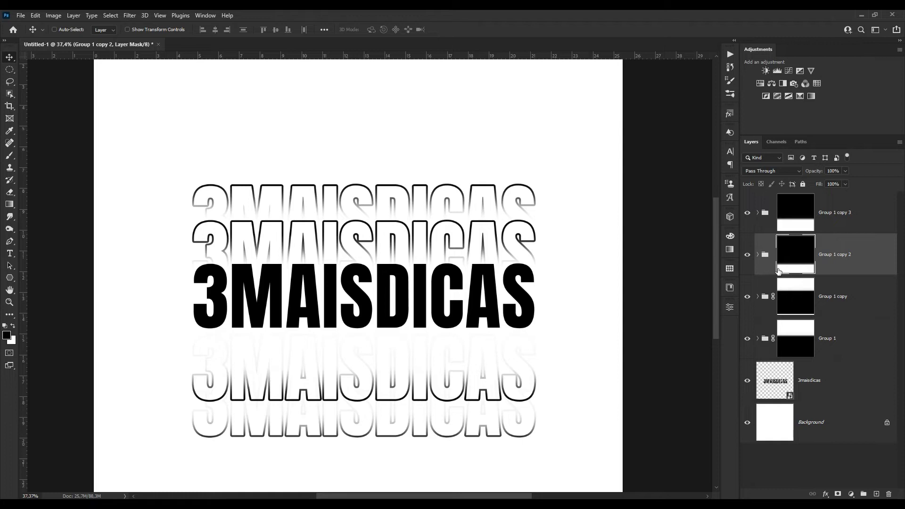
left_click(773, 254)
left_click(774, 212)
left_click(871, 225, "ctrl")
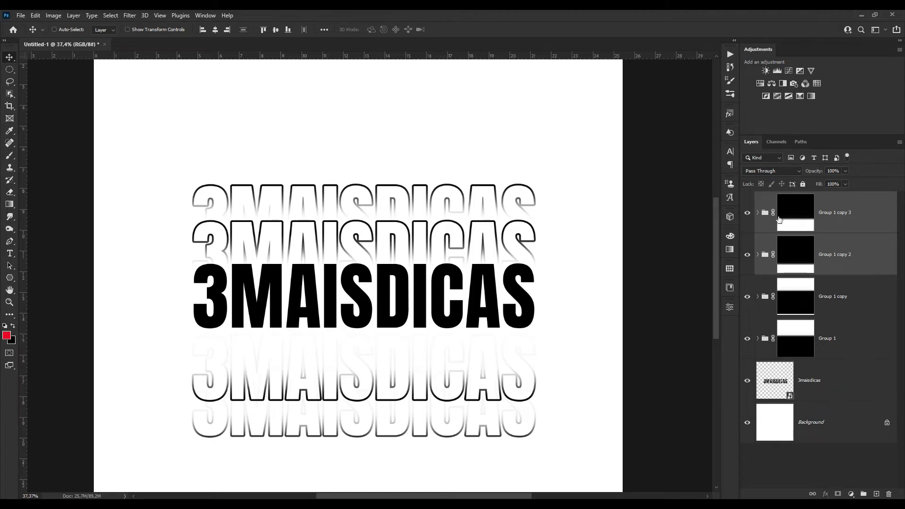
left_click_drag(464, 404, 457, 376)
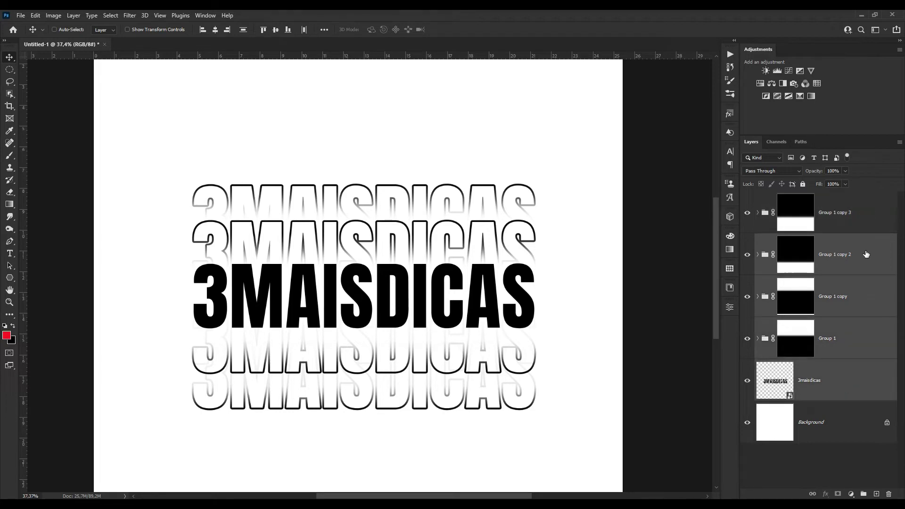
Group the layers from Group 1 copy 3 down to 3maisdicas into Group 2.
left_click(869, 218)
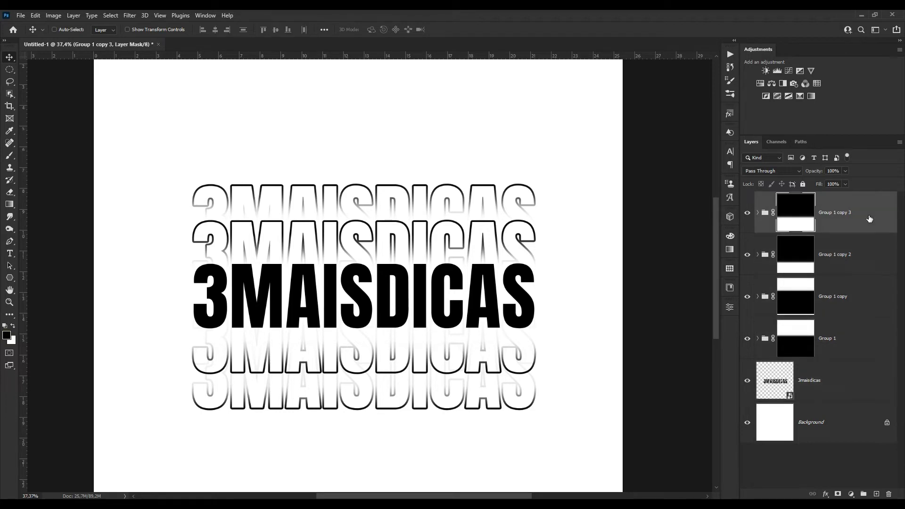
left_click(843, 373, "shift")
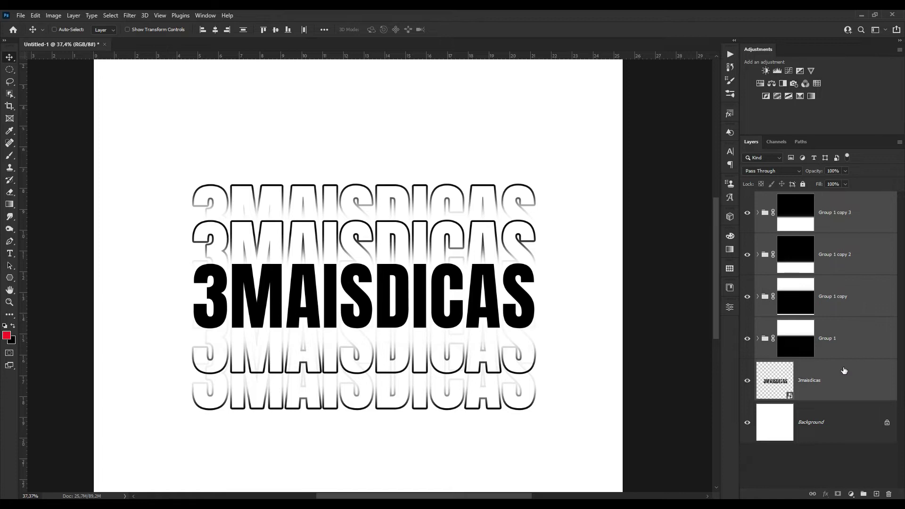
key("ctrl+g")
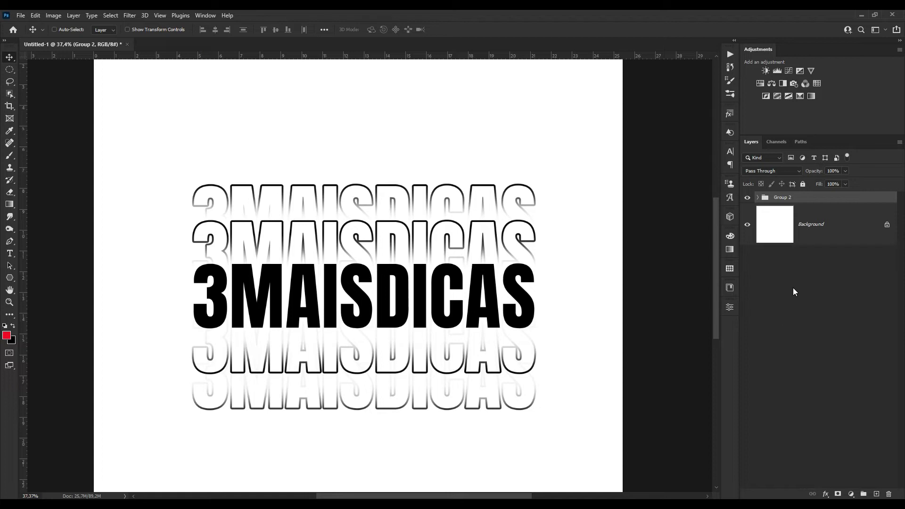
Add a dark blue Color Overlay layer style to Group 2.
double_click(815, 198)
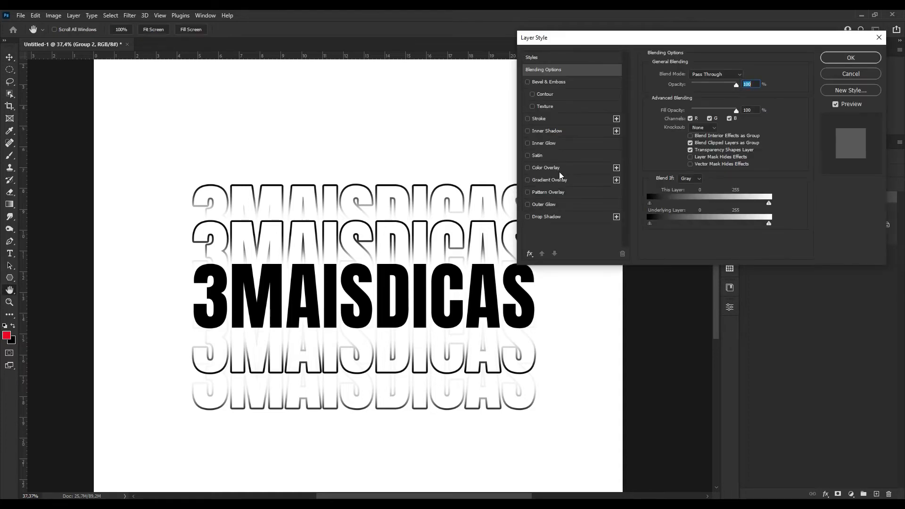
left_click(544, 168)
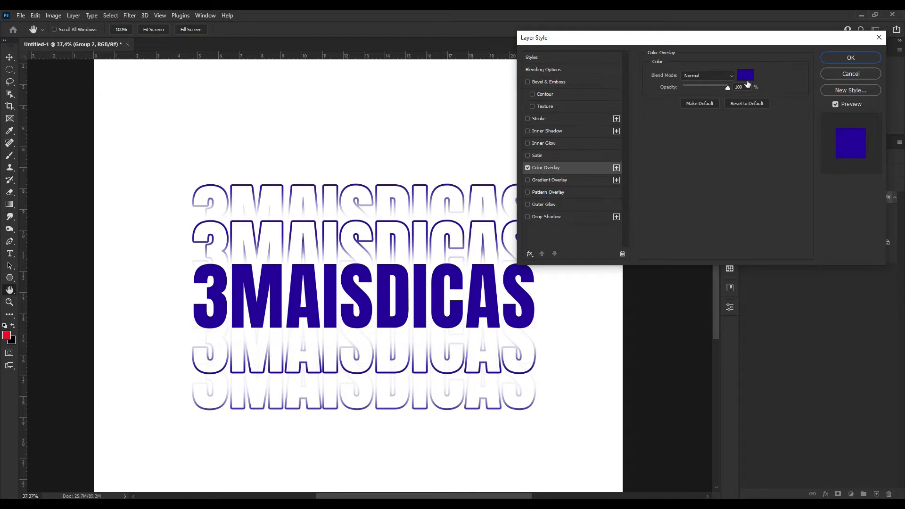
left_click(745, 76)
mouse_move(617, 126)
left_mouse_down()
mouse_move(565, 177)
mouse_move(629, 150)
left_mouse_up()
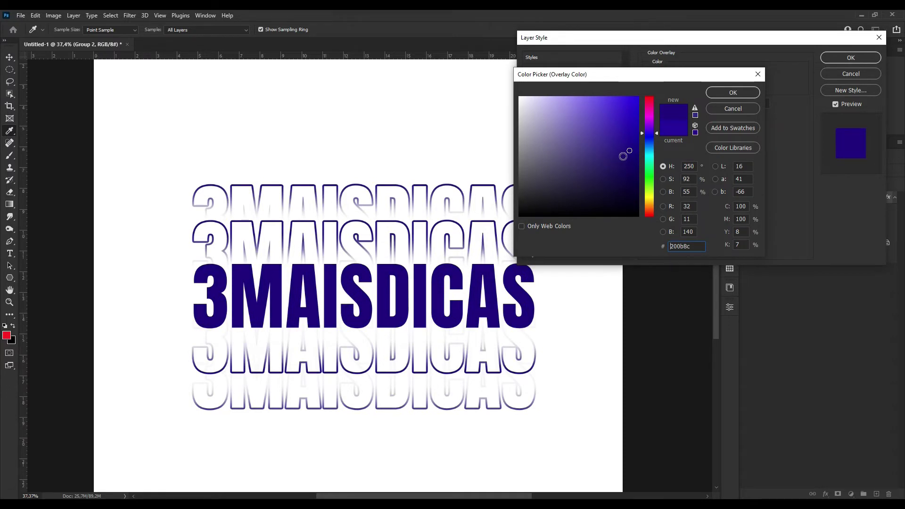
left_click(730, 93)
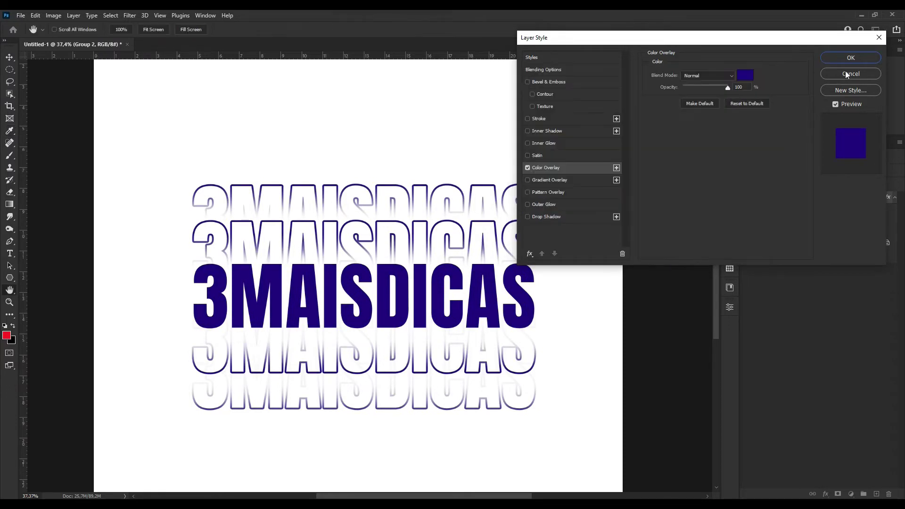
left_click(848, 61)
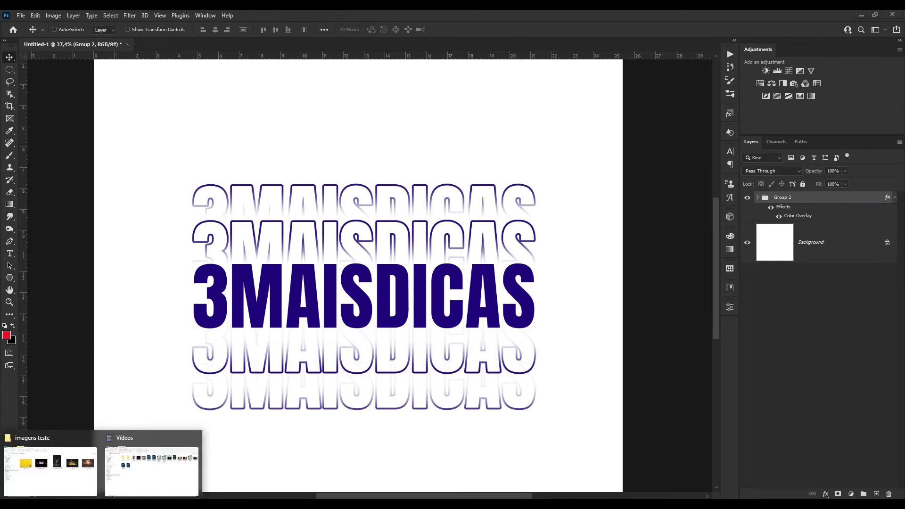
Drag the black-and-white laser concert photo from the imagens teste folder toward Photoshop.
left_click(76, 486)
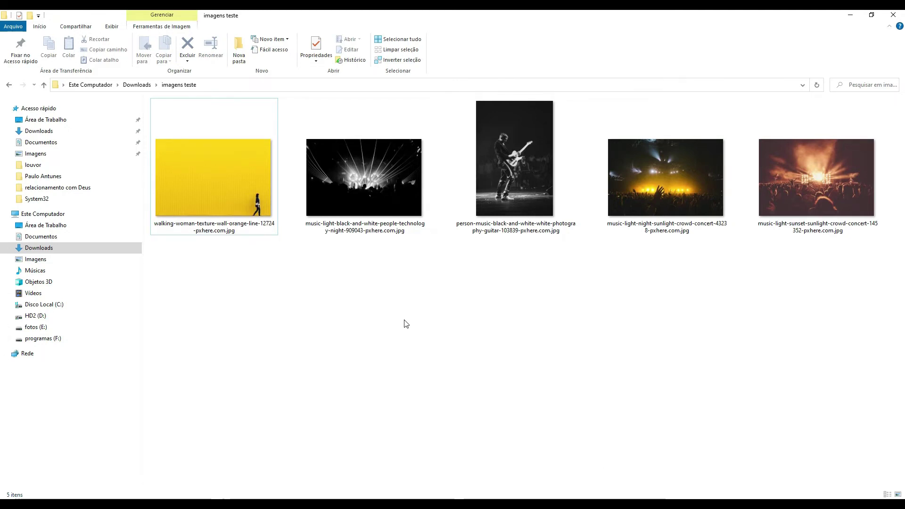
left_click_drag(349, 191, 286, 435)
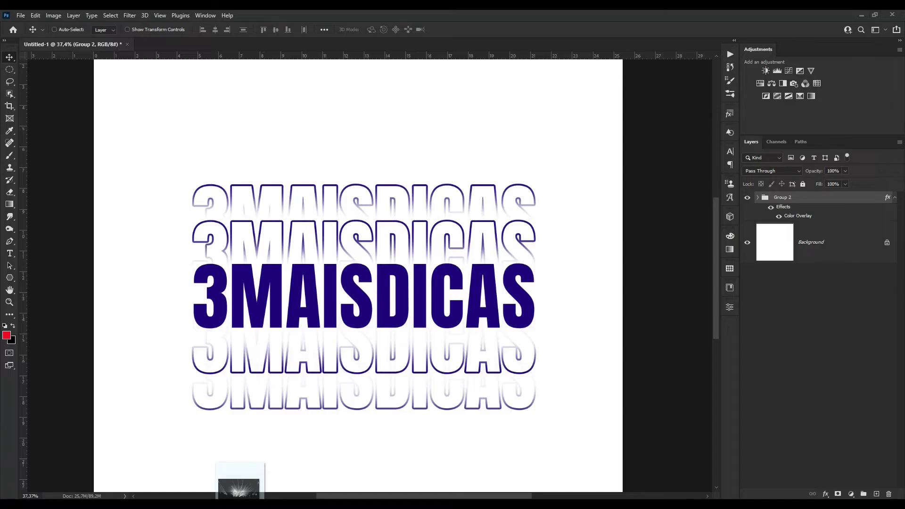
Open the concert photo in Photoshop and copy Group 2 onto it.
left_click_drag(286, 435, 183, 43)
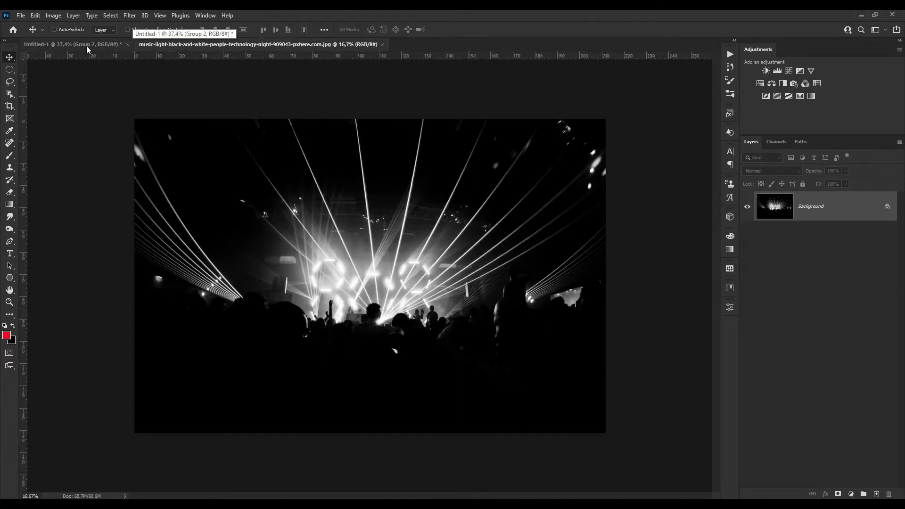
left_click(86, 45)
left_click_drag(766, 200, 213, 44)
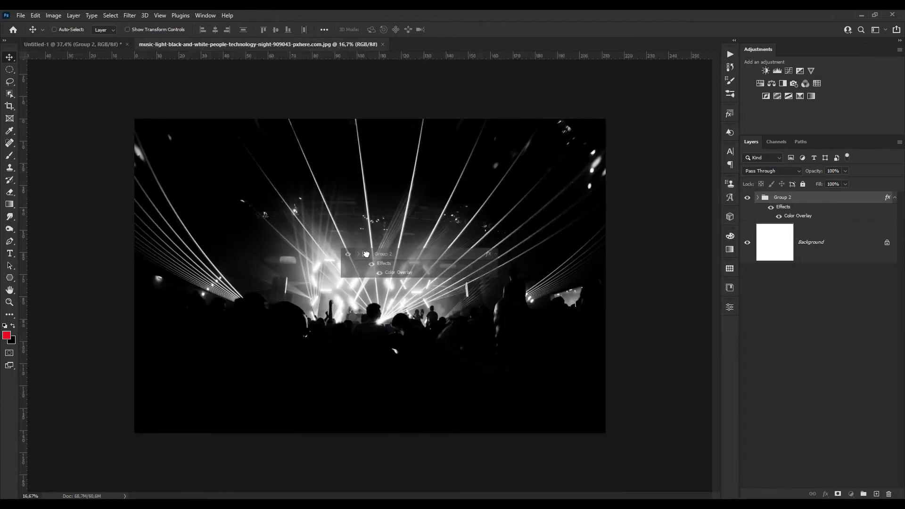
left_click_drag(212, 44, 368, 250)
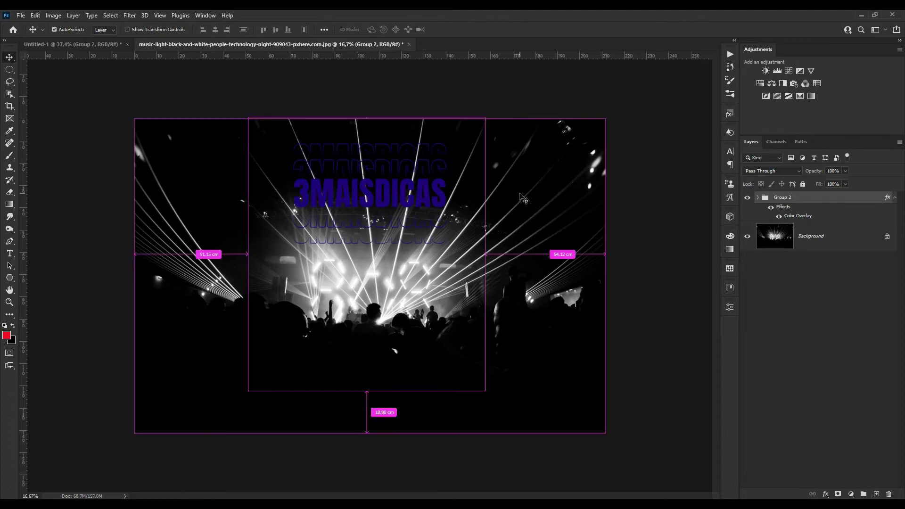
Scale the text group to about 69% and place it in the photo's lower right.
key("ctrl+t")
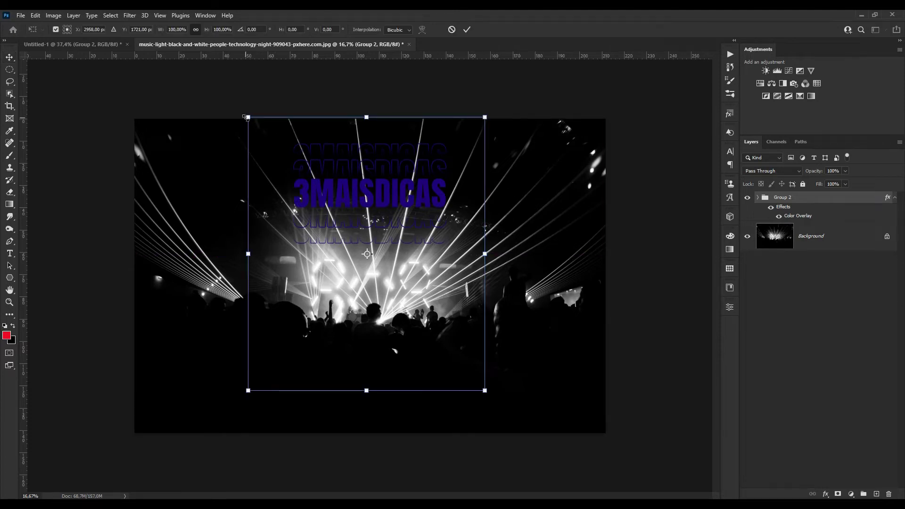
left_click_drag(248, 117, 323, 203)
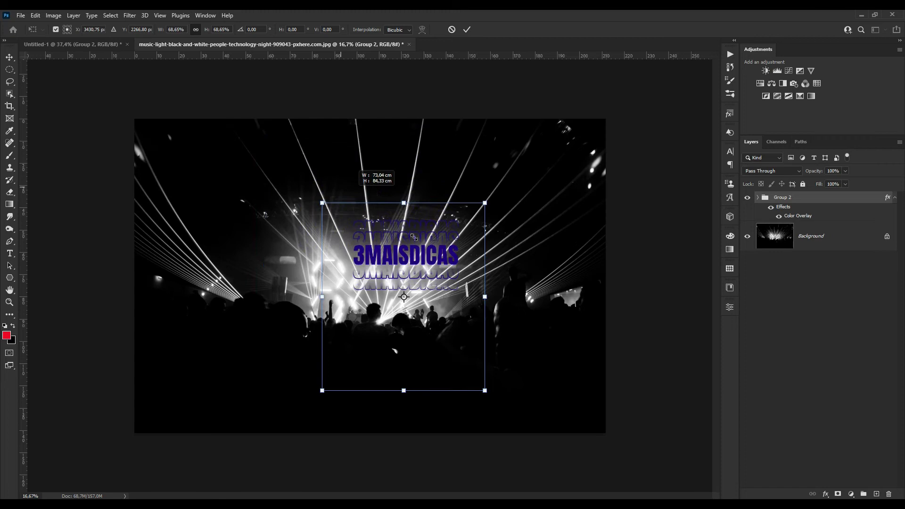
left_click_drag(437, 256, 562, 379)
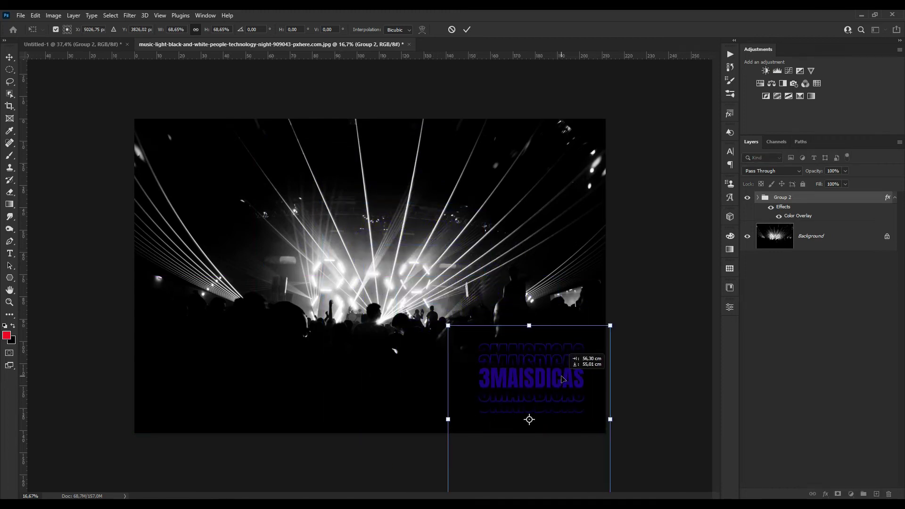
left_click(467, 29)
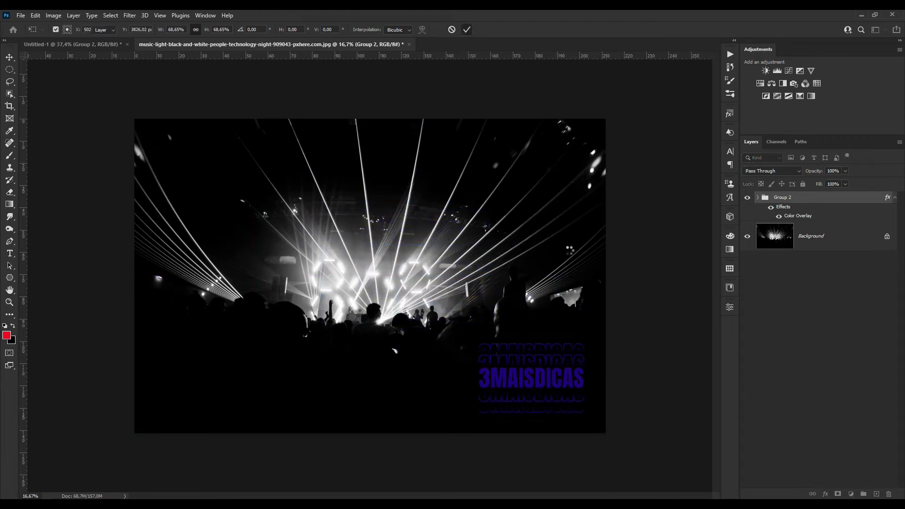
left_click_drag(531, 384, 564, 381)
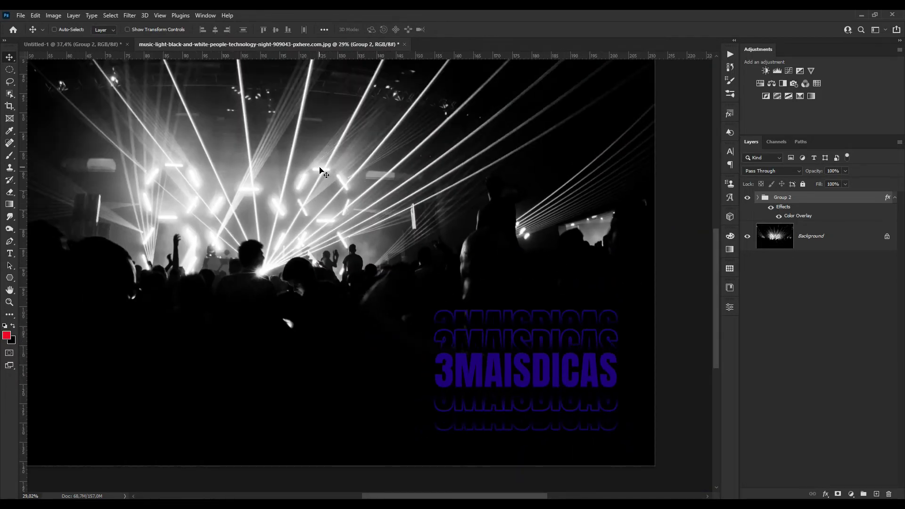
Unlink and slightly shift the masks of Group 1 copy 2 and Group 1 copy 3.
left_click(757, 198)
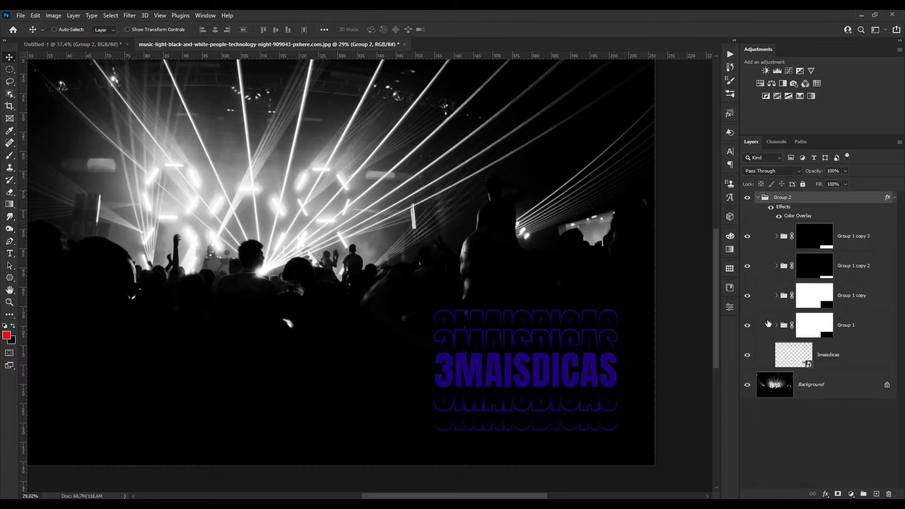
left_click(747, 326)
left_click(747, 236)
left_click(747, 266)
left_click(747, 266)
left_click(794, 267)
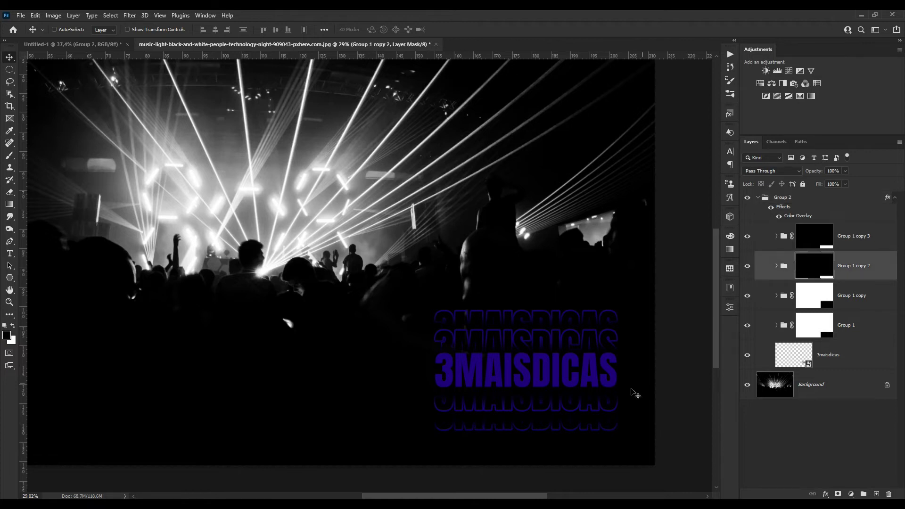
left_click_drag(598, 411, 596, 415)
left_click(812, 242)
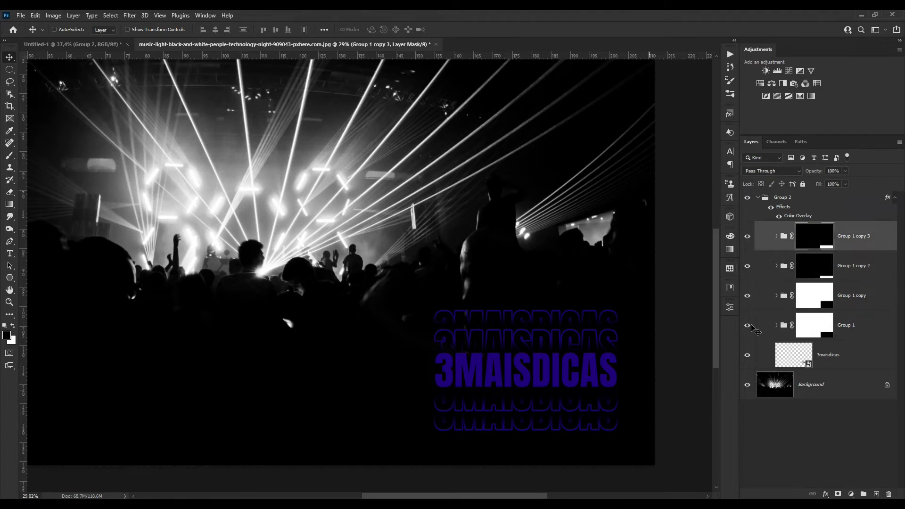
left_click(581, 392)
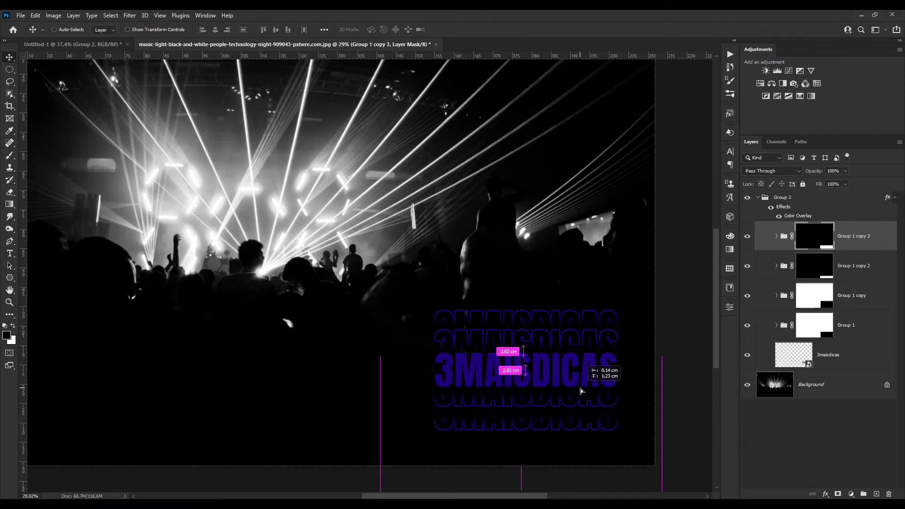
left_click(792, 239)
left_click_drag(551, 393, 553, 391)
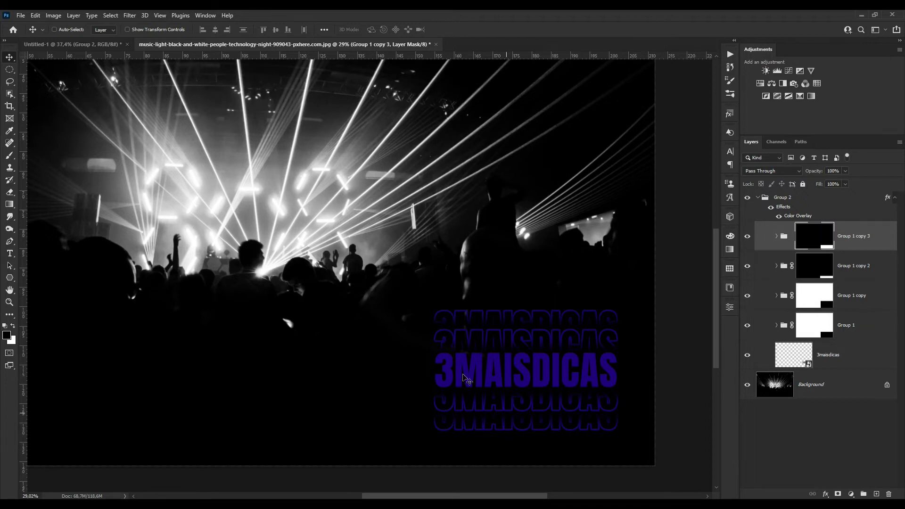
Hide the Group 1 copy and Group 1 copy 2 echo rows, leaving one above and one below.
left_click(747, 355)
left_click(747, 325)
left_click(747, 325)
left_click(747, 295)
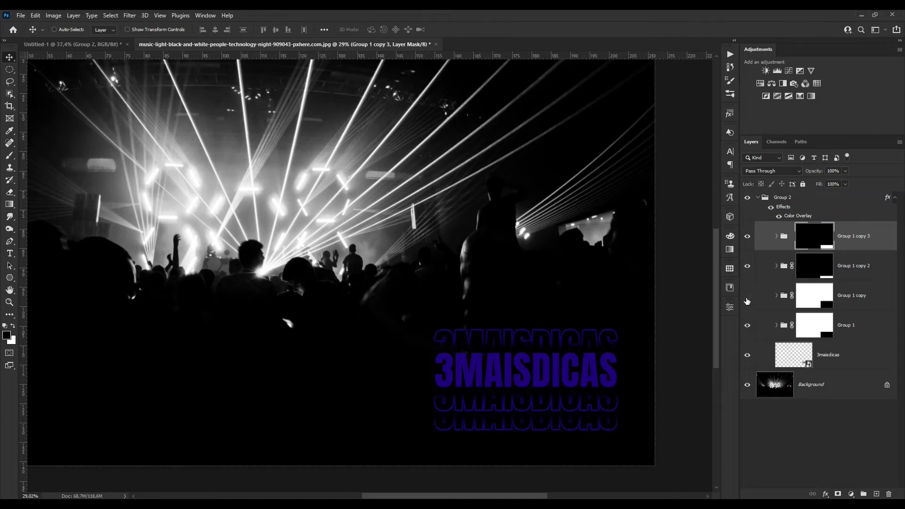
left_click(746, 237)
left_click(747, 236)
left_click(748, 326)
left_click(748, 326)
left_click(747, 266)
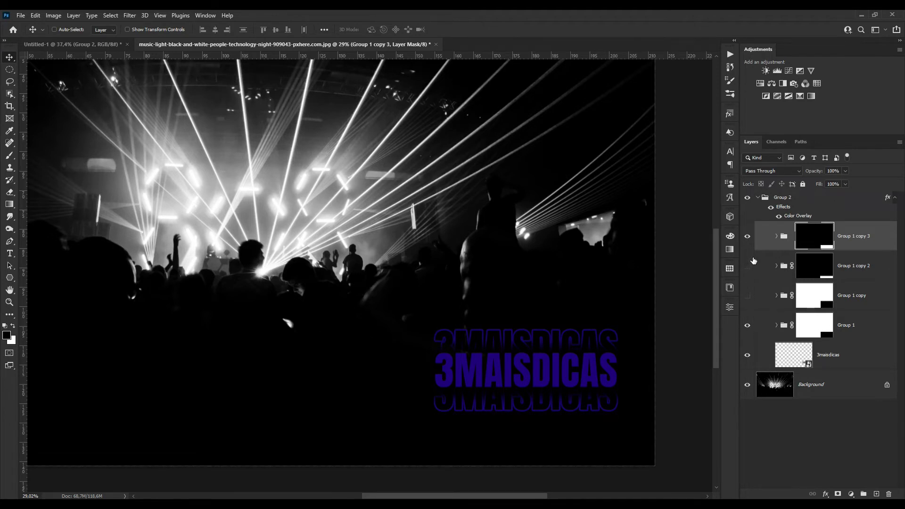
Recolor Group 2's Color Overlay from indigo to bright lime yellow.
double_click(780, 197)
left_click(796, 216)
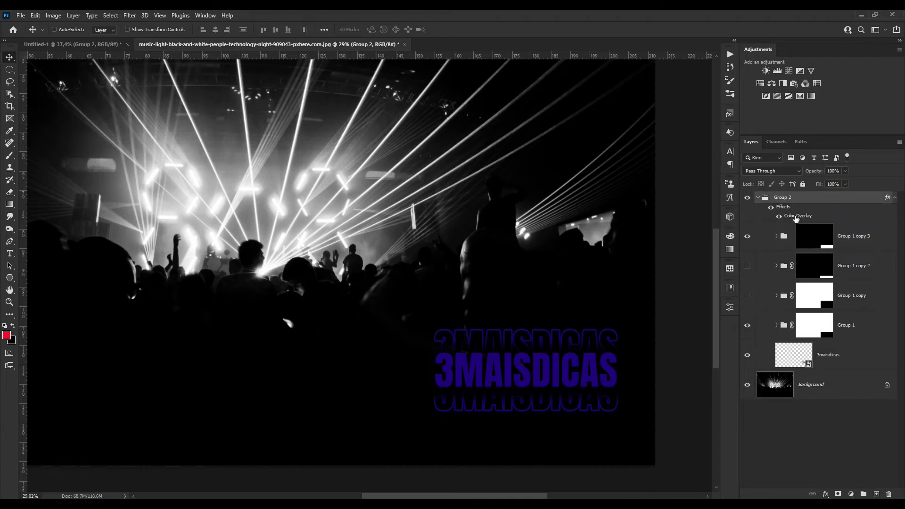
double_click(791, 217)
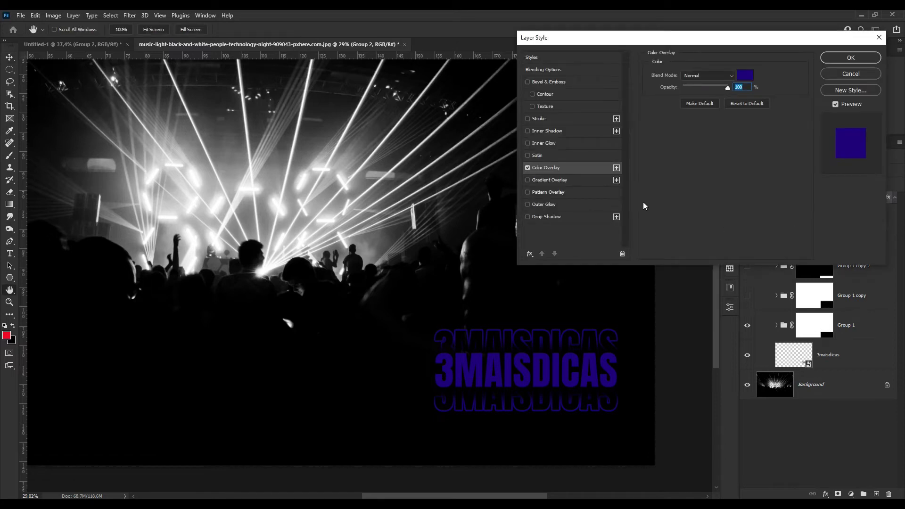
left_click(745, 75)
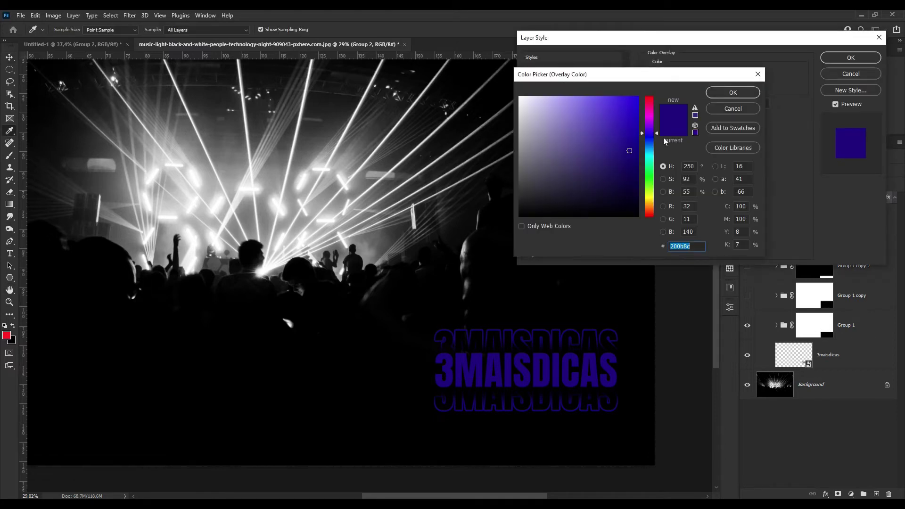
left_click(650, 196)
left_click_drag(632, 120, 635, 103)
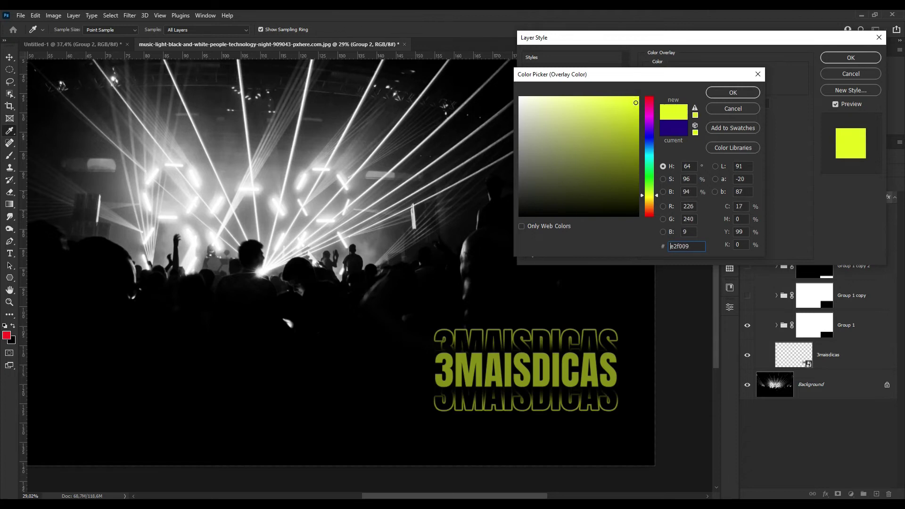
left_click(635, 102)
left_click(736, 94)
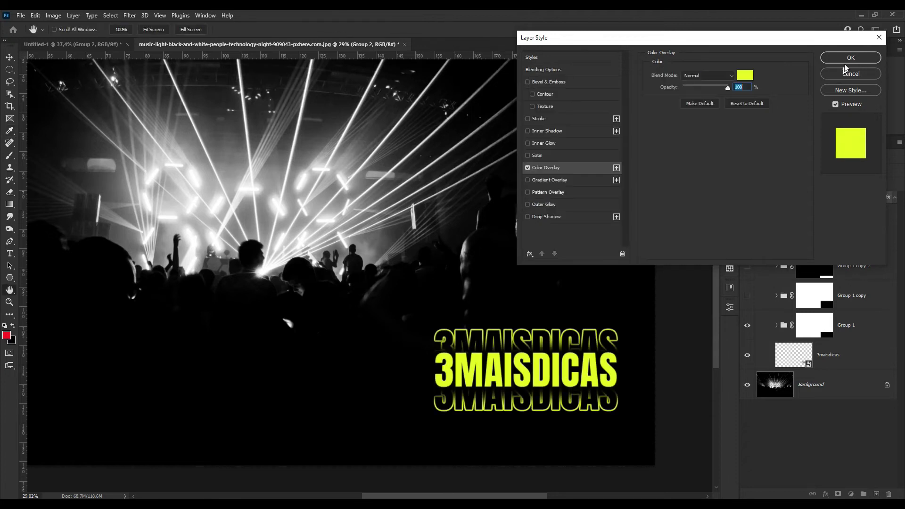
left_click(850, 58)
key("ctrl+0")
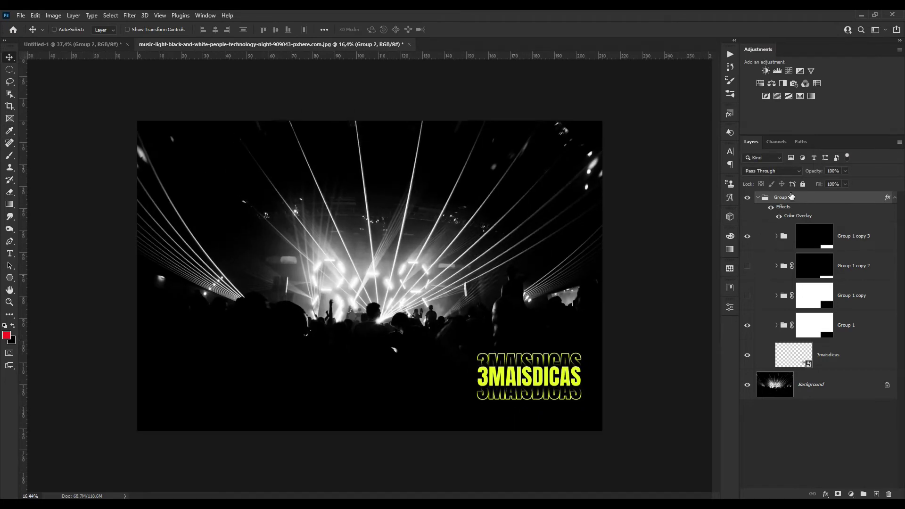
Enlarge the yellow text group to about 160% and move it to the photo's lower right.
key("ctrl+t")
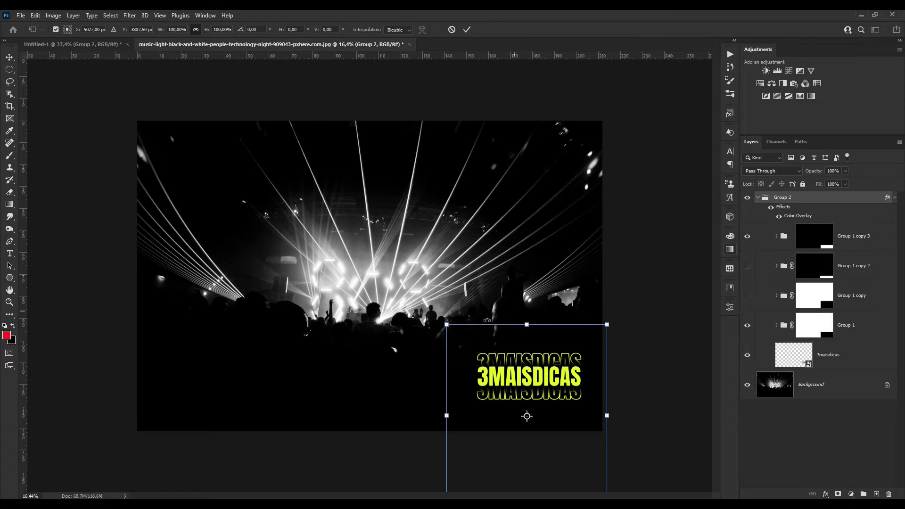
left_click_drag(447, 324, 383, 252)
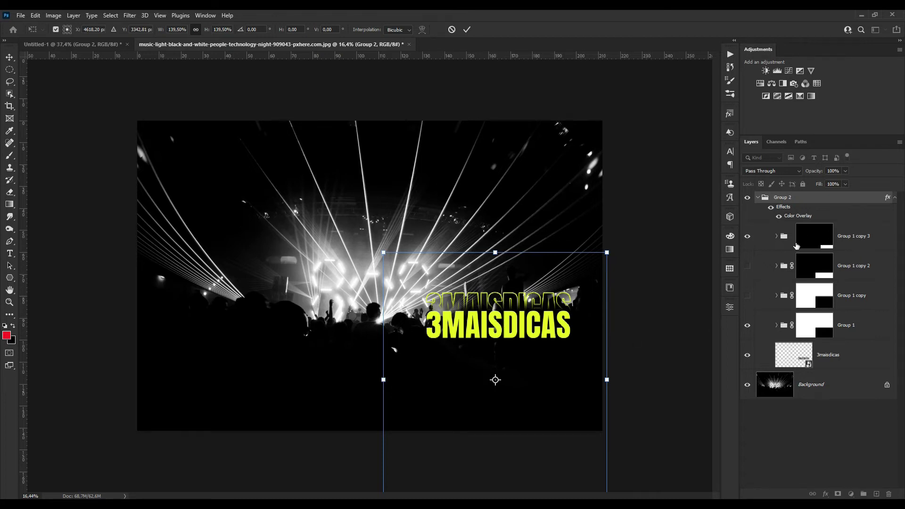
left_click(452, 30)
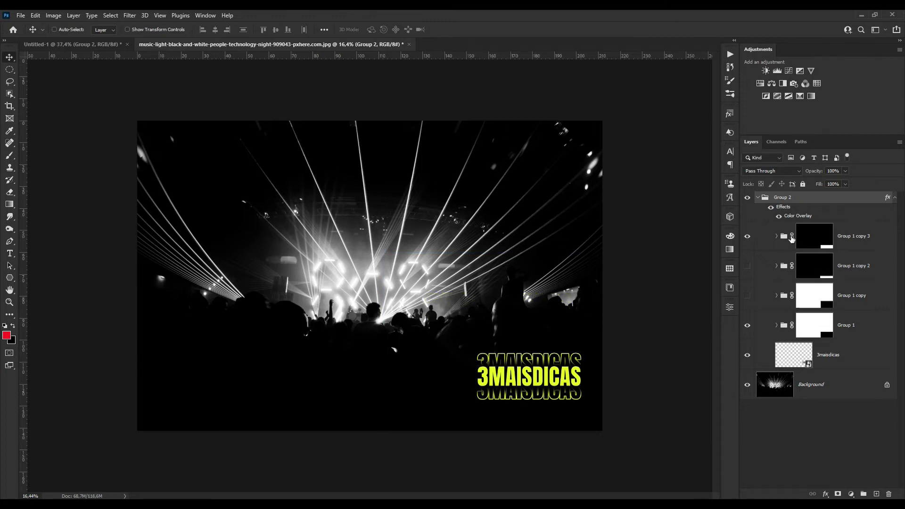
key("ctrl")
key("ctrl+t")
left_click_drag(446, 324, 410, 284)
left_click_drag(607, 382, 648, 383)
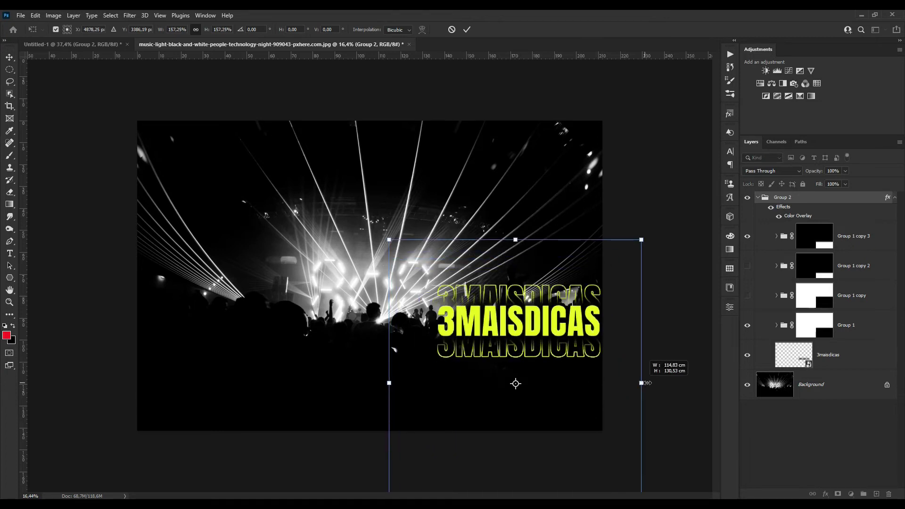
left_click_drag(563, 339, 543, 393)
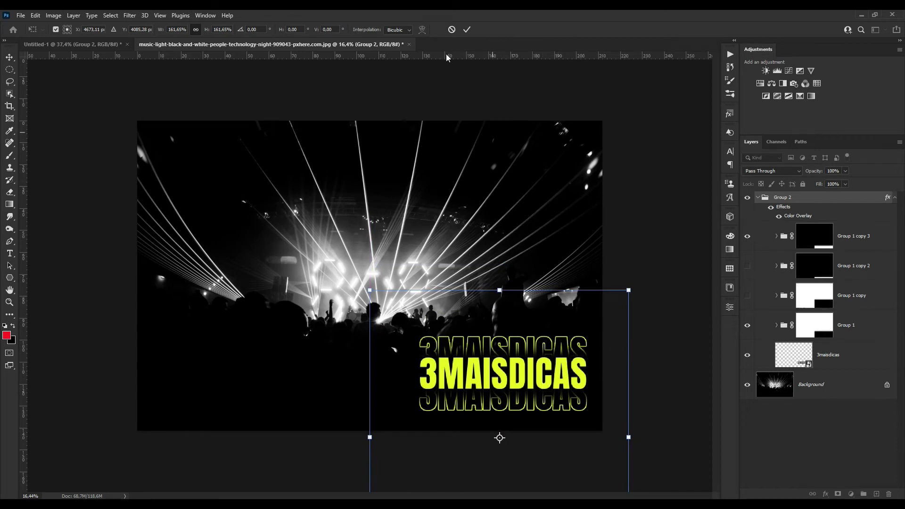
left_click(466, 29)
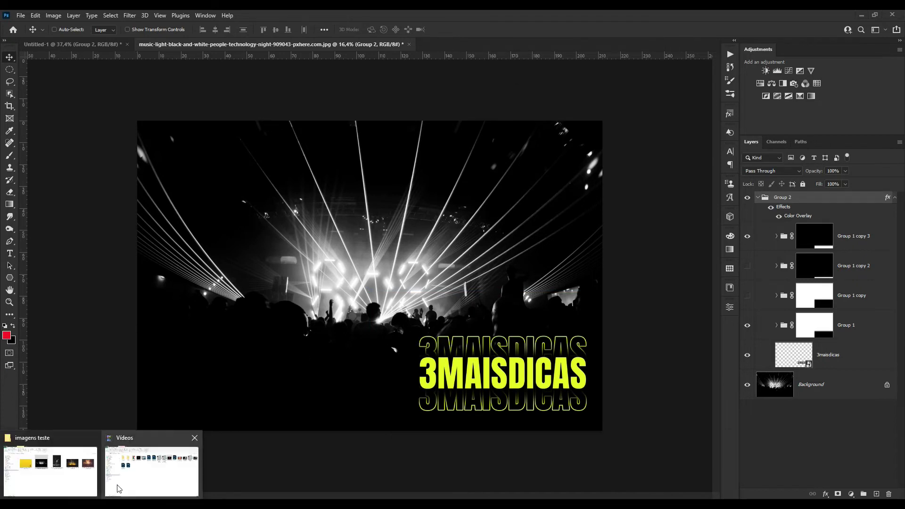
Open the yellow-wall walking-woman photo from imagens teste as a new Photoshop document.
left_click(75, 487)
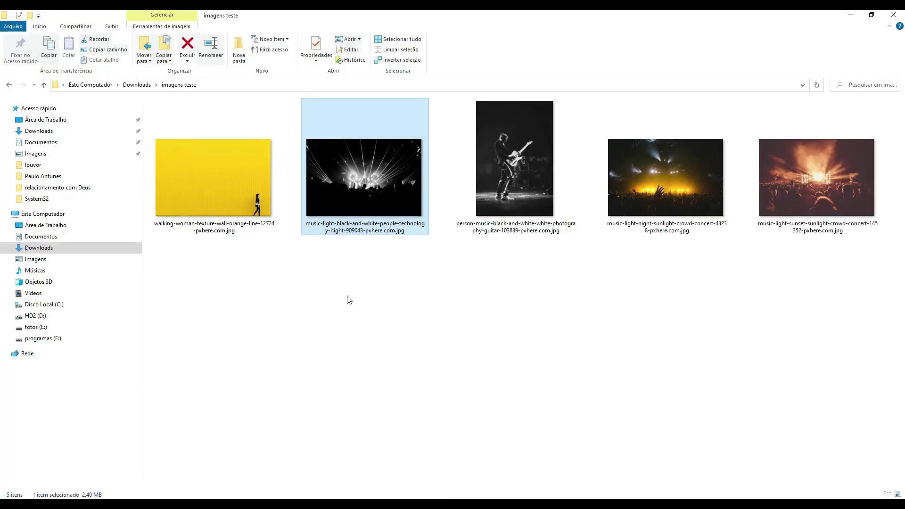
left_click(369, 289)
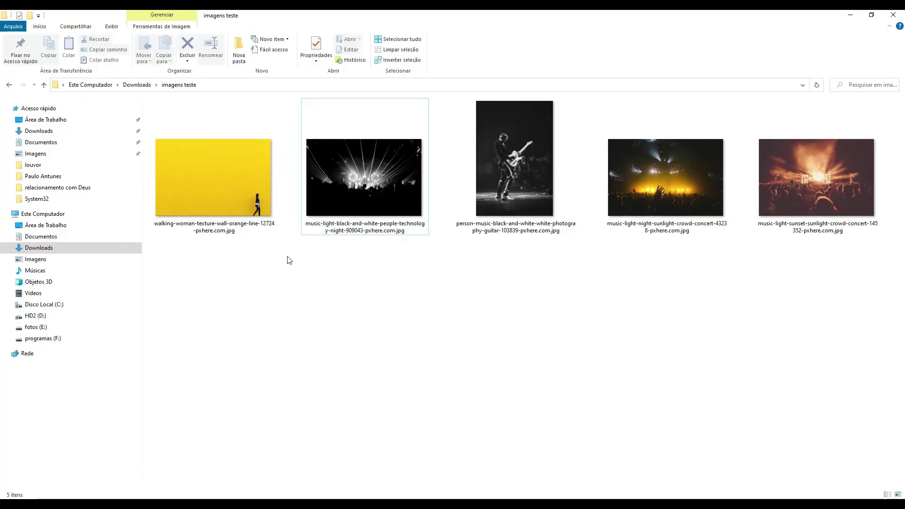
left_click(240, 214)
left_click_drag(219, 209, 369, 386)
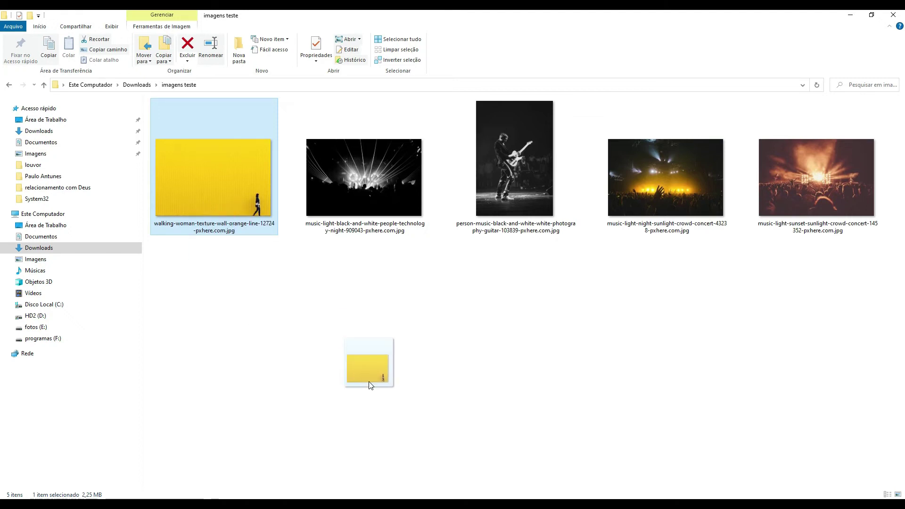
mouse_move(374, 374)
left_mouse_down()
mouse_move(280, 428)
mouse_move(243, 486)
mouse_move(247, 503)
mouse_move(452, 72)
mouse_move(450, 47)
left_mouse_up()
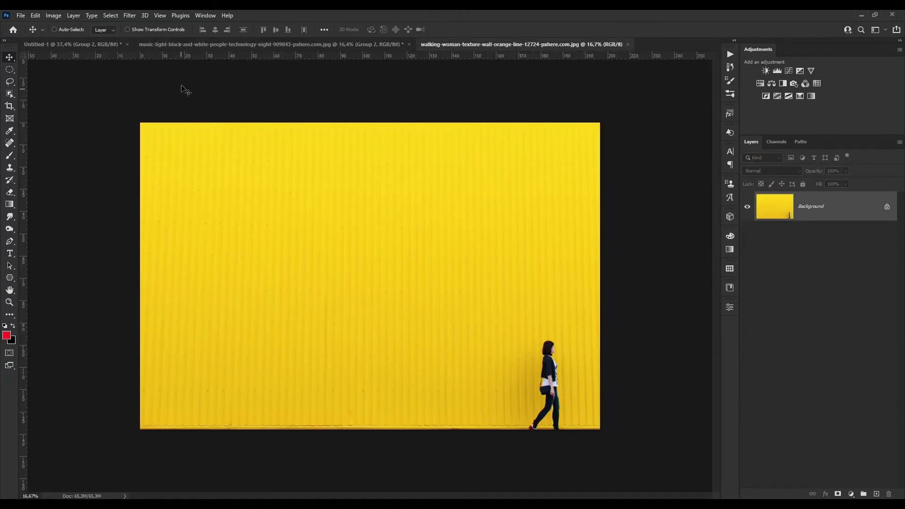
Copy Group 2 onto the yellow-wall photo's upper middle and show all four echo rows.
left_click(168, 46)
left_click_drag(769, 200, 461, 47)
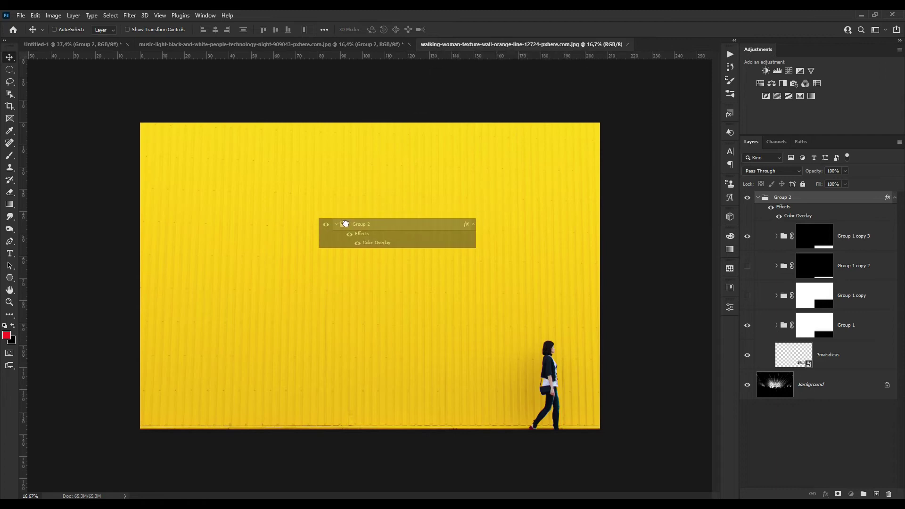
left_click_drag(461, 47, 344, 223)
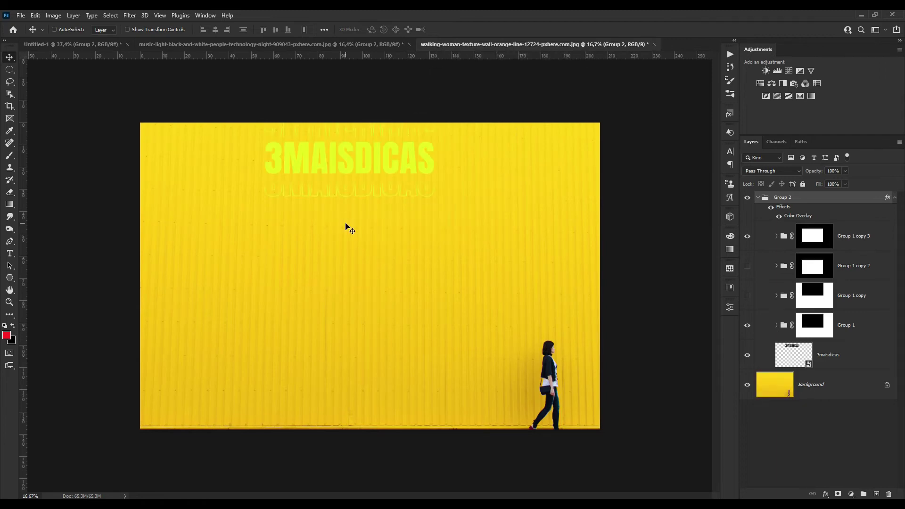
left_click_drag(363, 166, 334, 231)
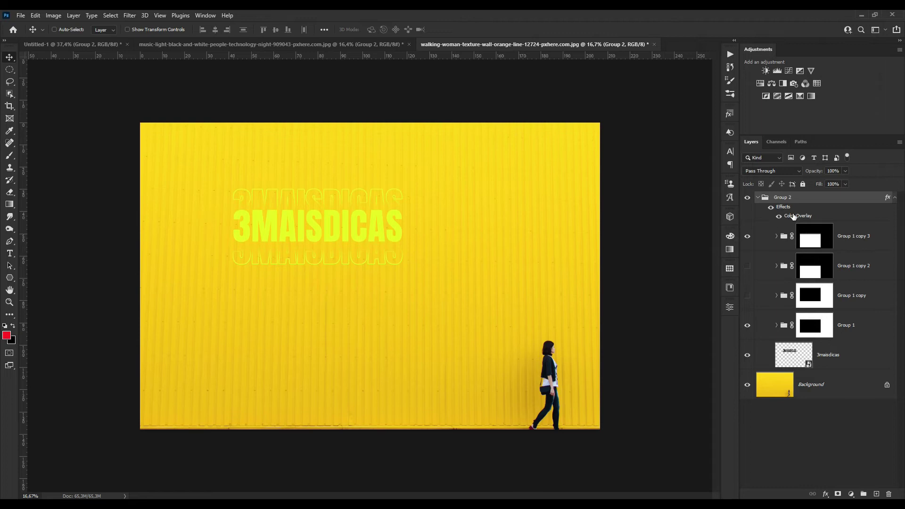
left_click(747, 266)
left_click(747, 296)
Recolor Group 2's Color Overlay from lime yellow to deep navy.
double_click(789, 217)
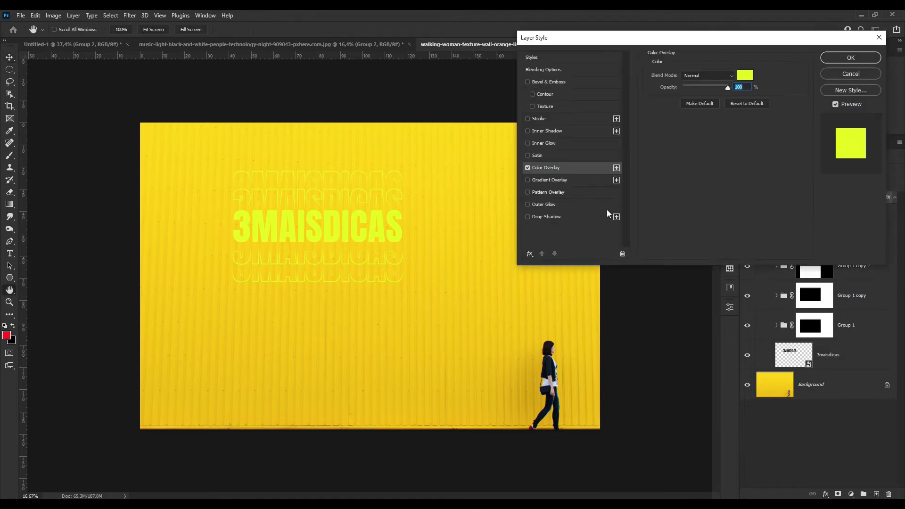
left_click(744, 77)
left_click(555, 180)
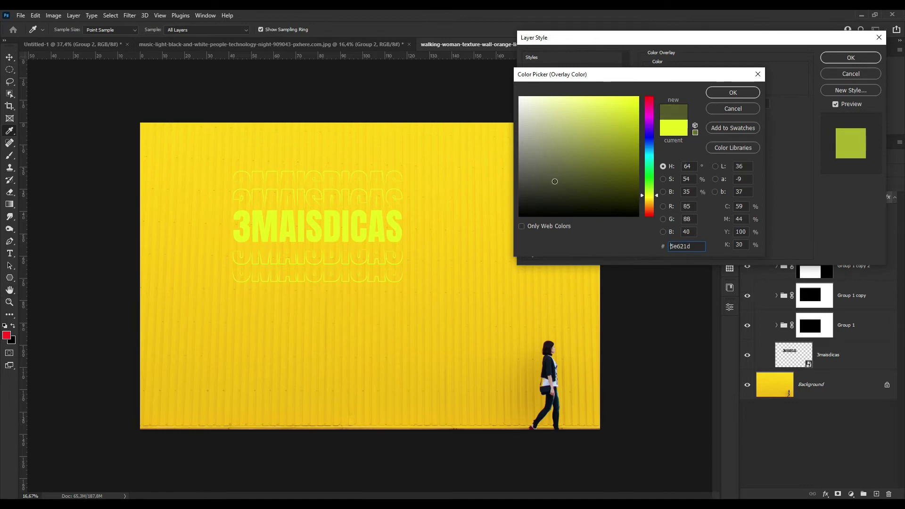
left_click(647, 135)
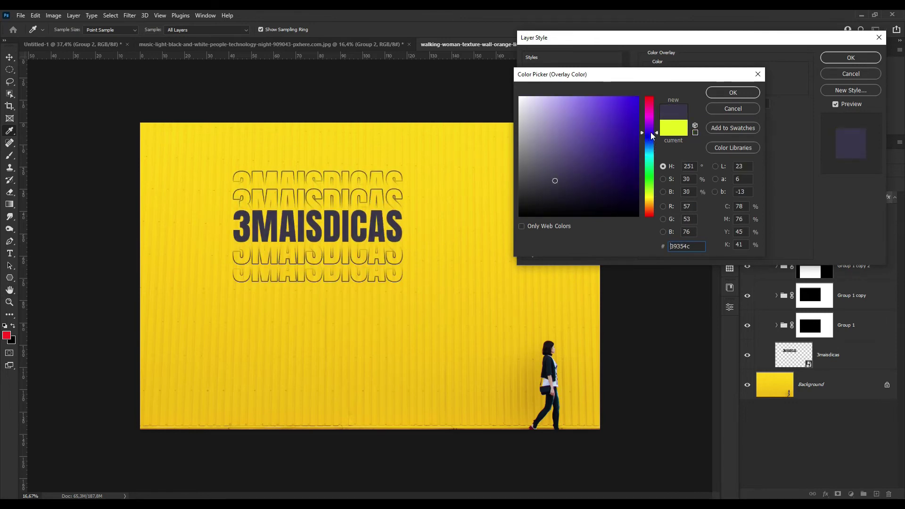
left_click(634, 183)
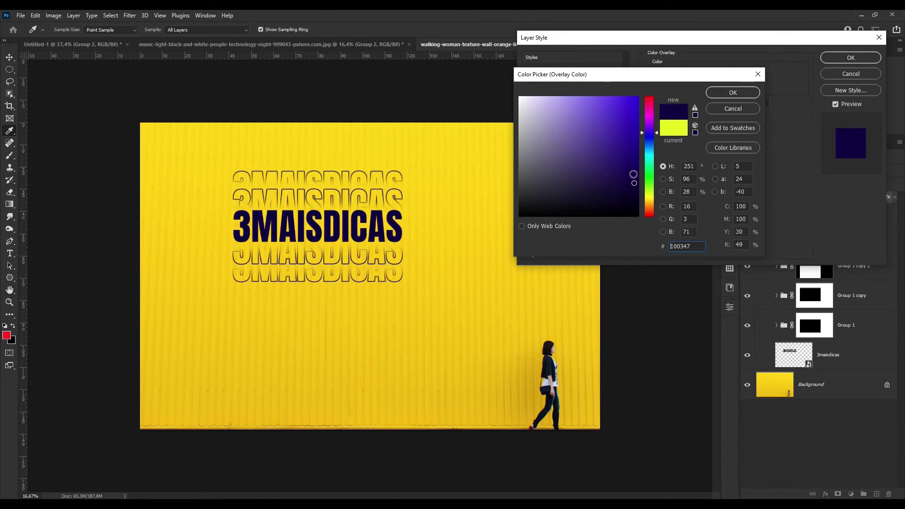
left_click(736, 93)
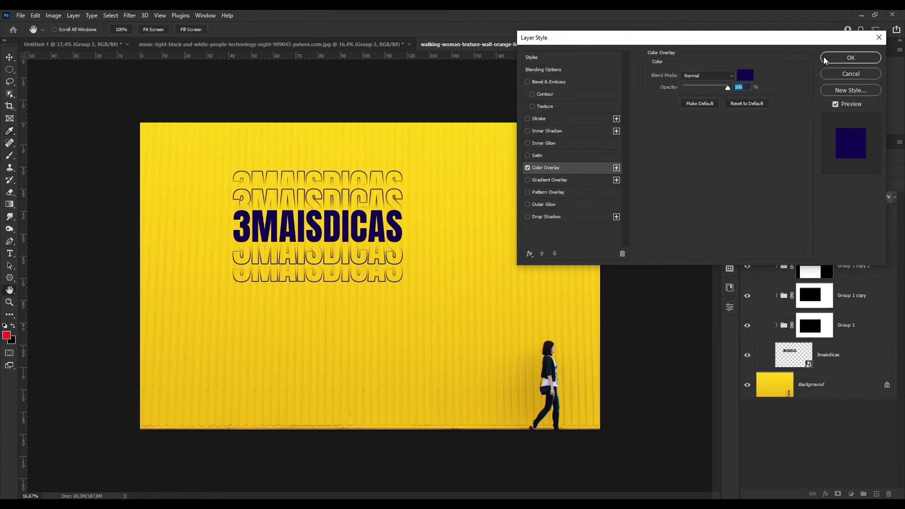
left_click(825, 58)
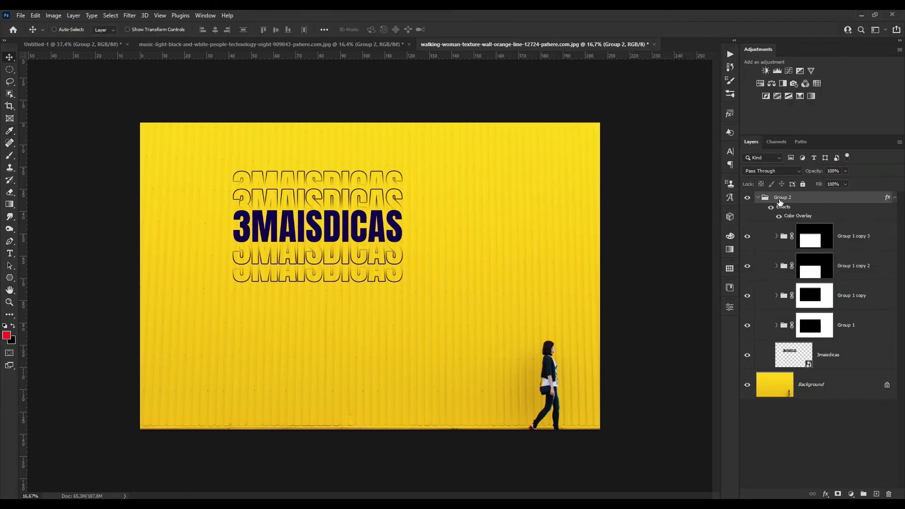
Scale the navy text group to about 197% and shift it left and down.
key("ctrl+t")
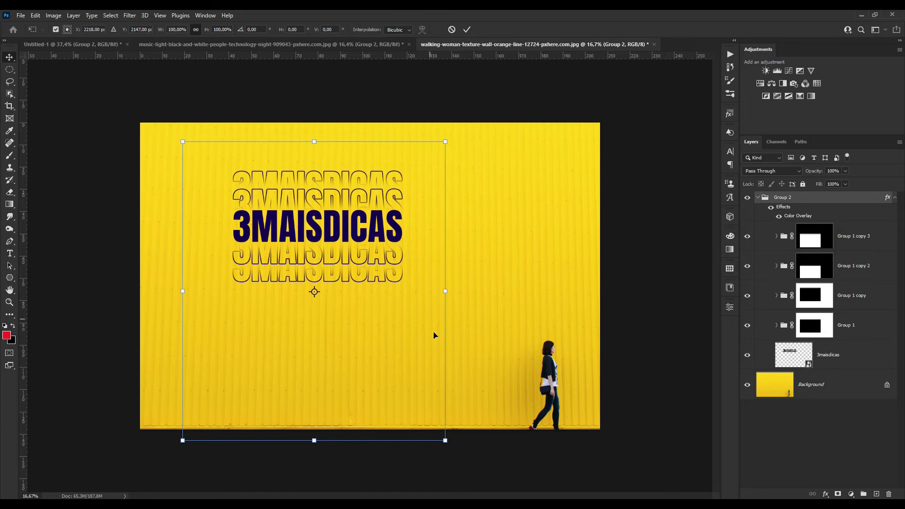
left_click_drag(445, 291, 700, 291)
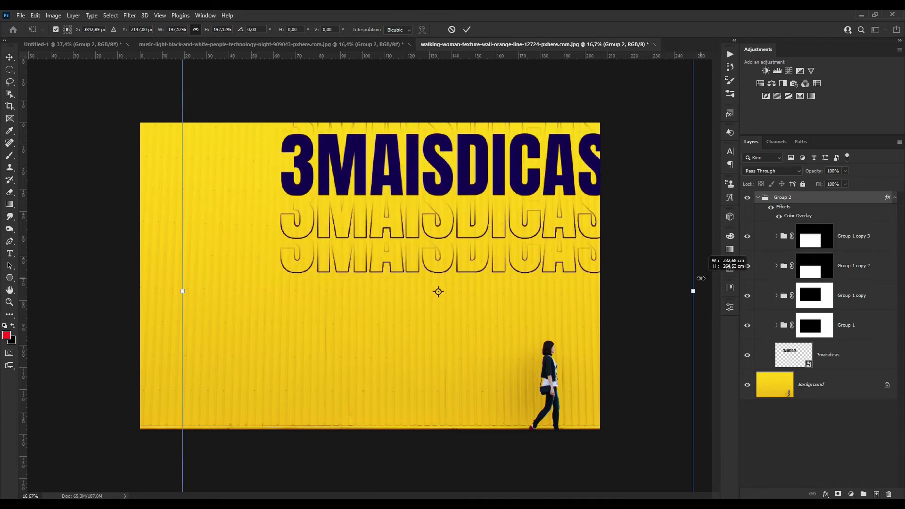
mouse_move(528, 156)
left_mouse_down()
mouse_move(409, 245)
mouse_move(410, 254)
left_mouse_up()
left_click(468, 31)
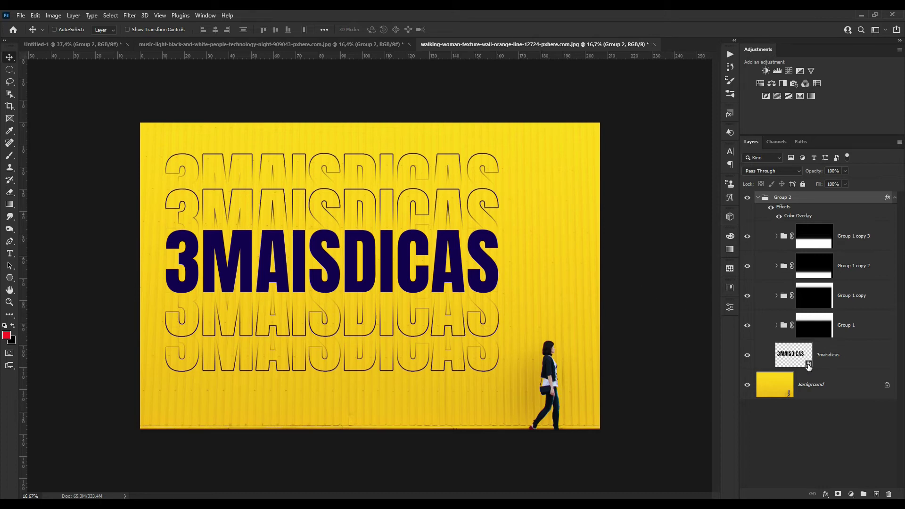
On the concert photo, change the 3maisdicas smart object's text to SHOWS and save the .psb.
left_click(198, 46)
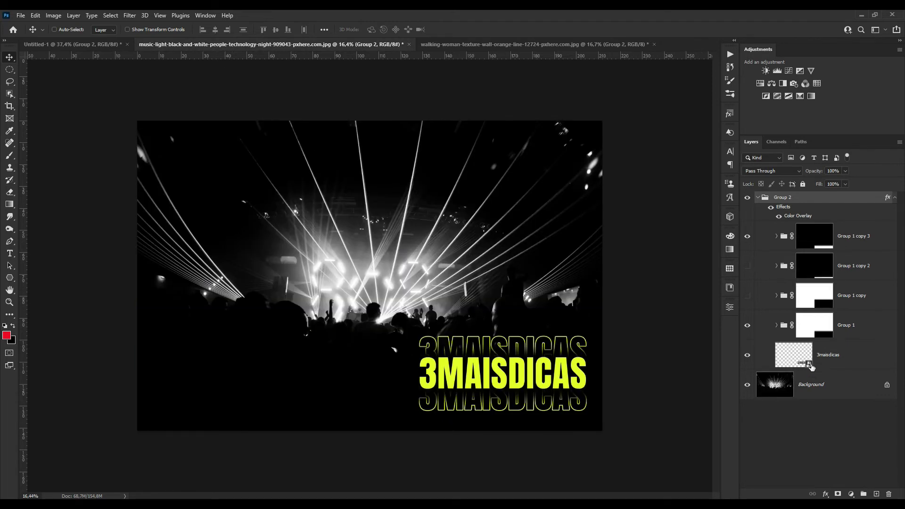
double_click(809, 365)
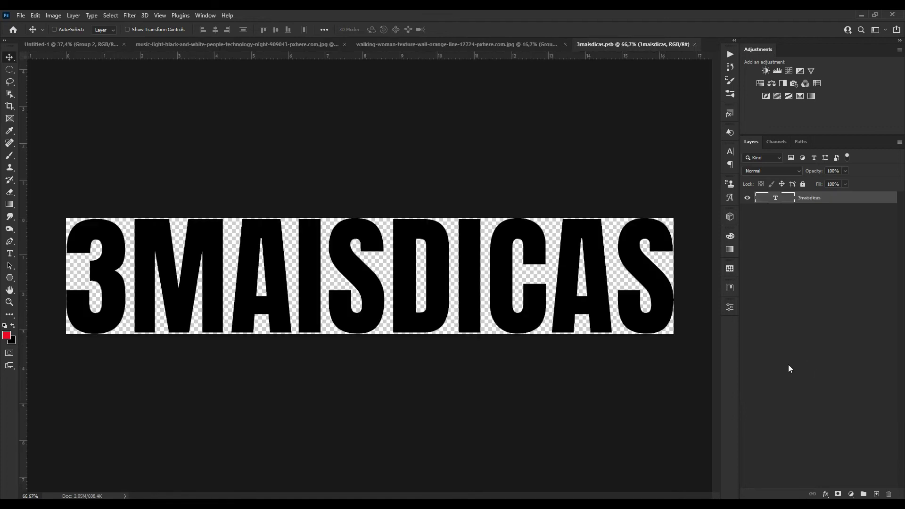
double_click(776, 198)
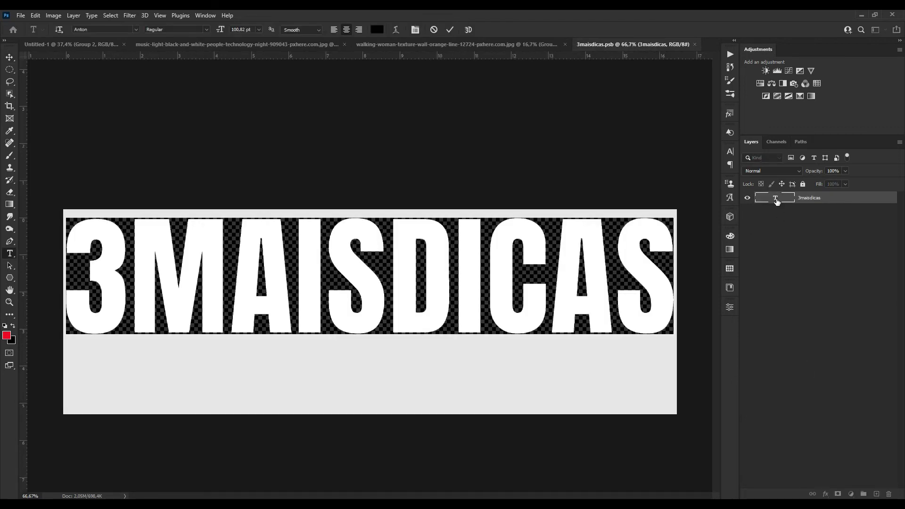
type("S")
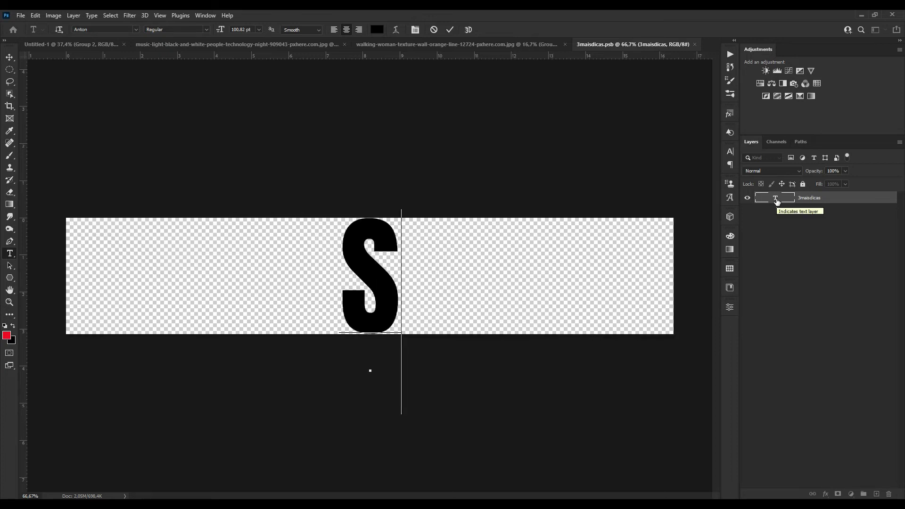
type("HOWS")
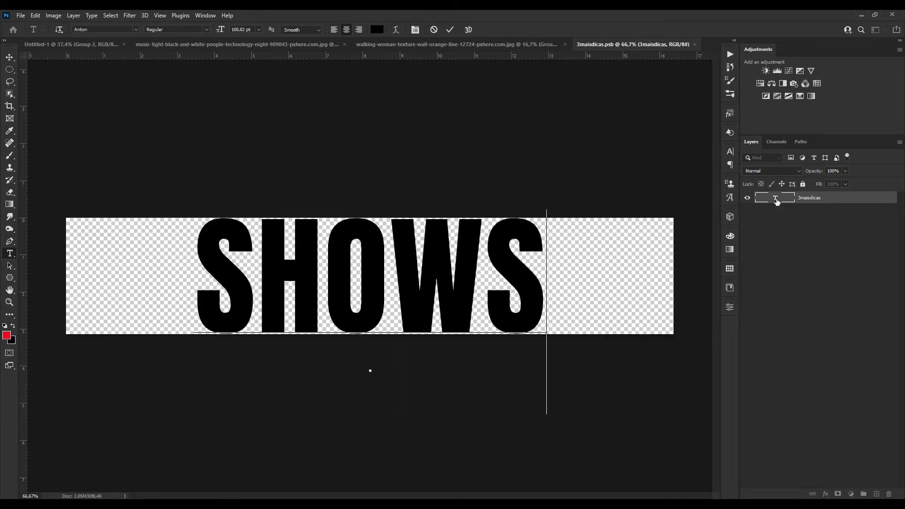
left_click(450, 29)
key("v")
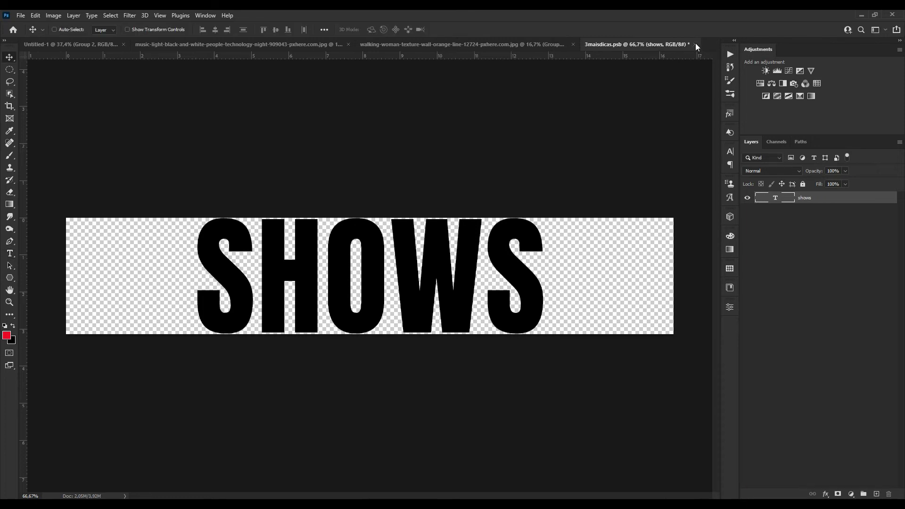
left_click(694, 44)
left_click(418, 194)
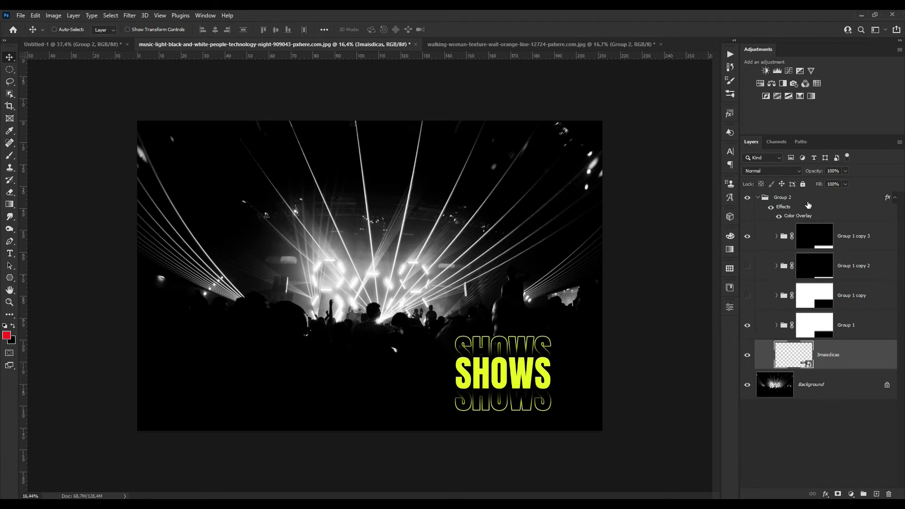
Enlarge the SHOWS text group slightly, nudge it down, then bring up the yellow-wall document.
left_click(804, 202)
key("ctrl+t")
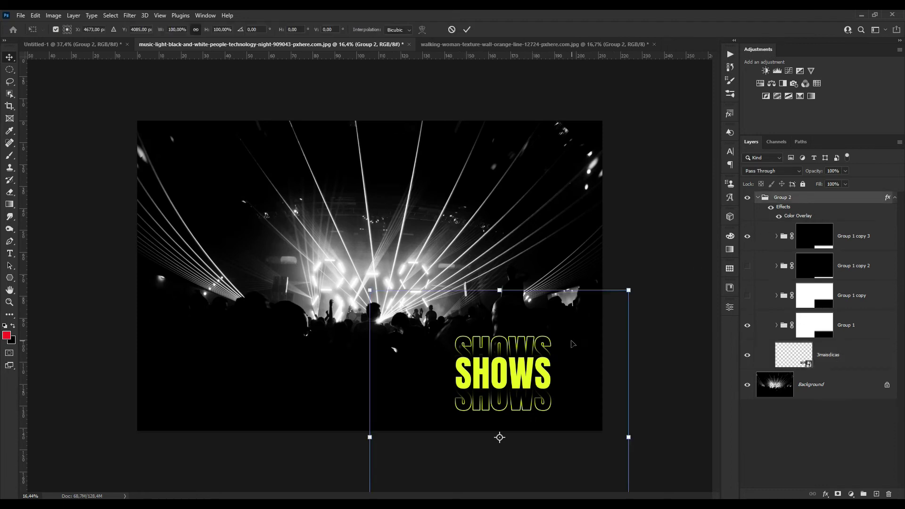
left_click_drag(628, 290, 672, 240)
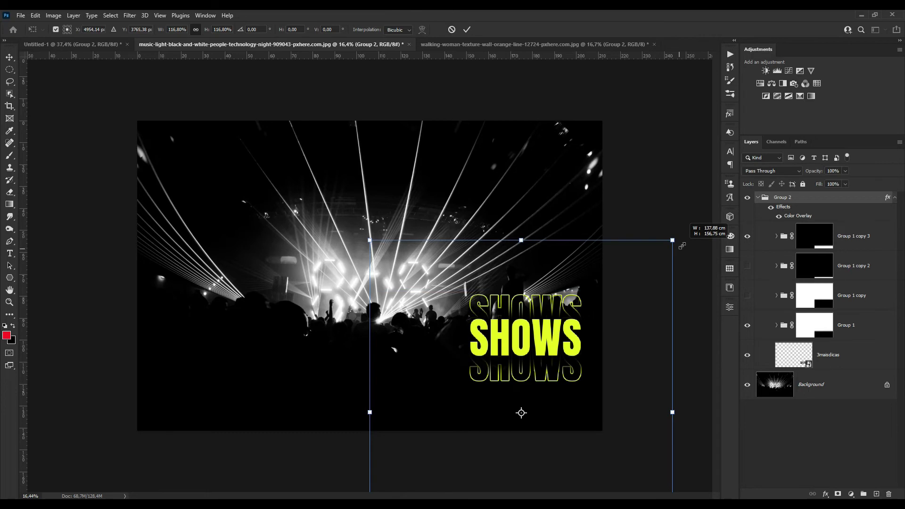
left_click_drag(564, 367, 564, 370)
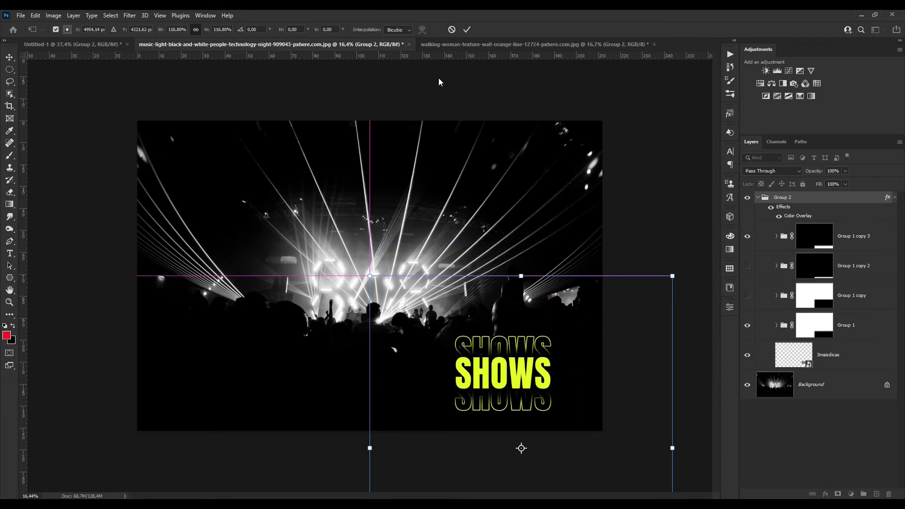
left_click(466, 29)
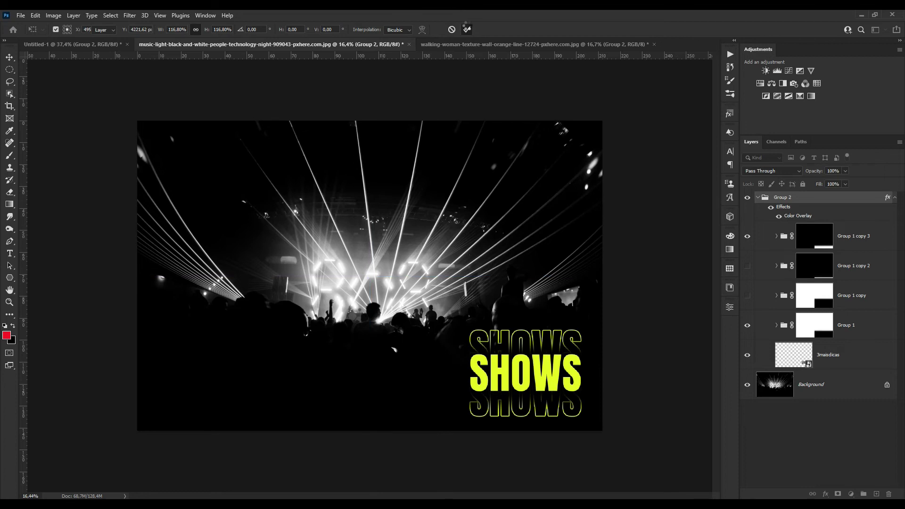
left_click(470, 46)
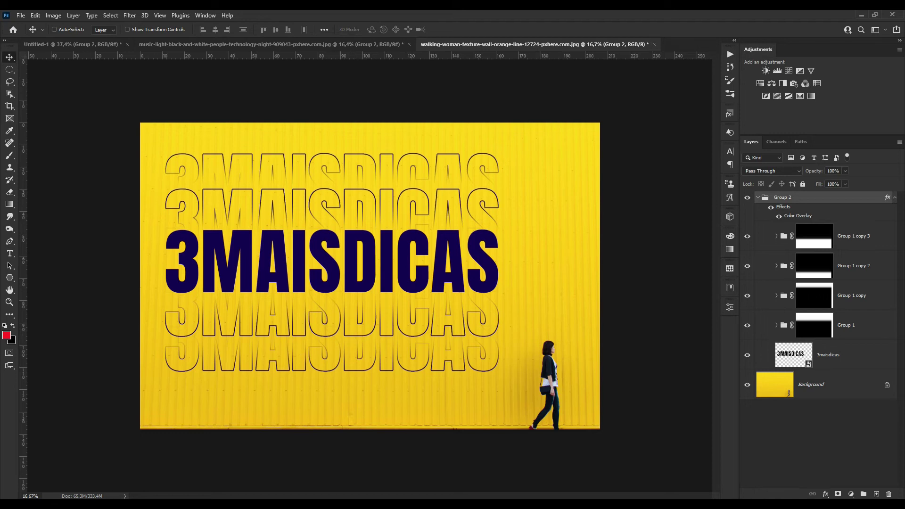
Drag the colour concert crowd photo from the imagens teste folder into Photoshop.
left_click(53, 461)
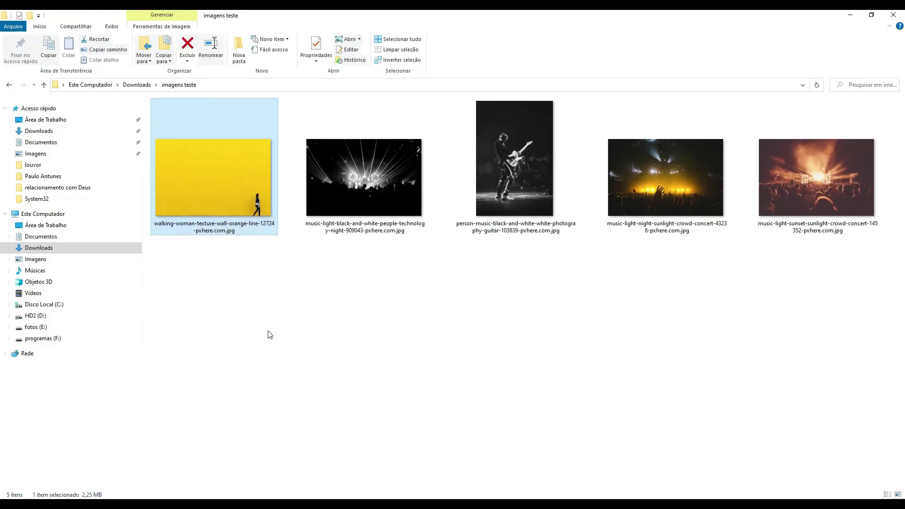
left_click(524, 179)
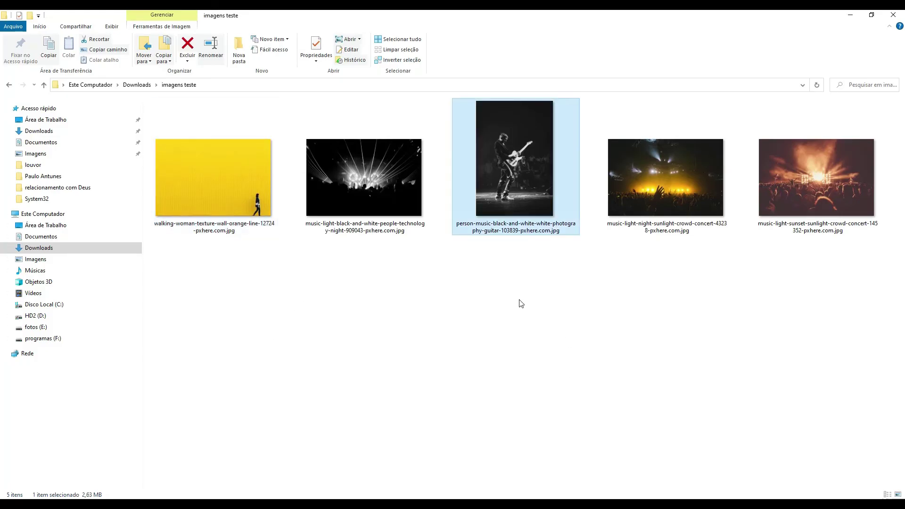
left_click_drag(702, 177, 334, 420)
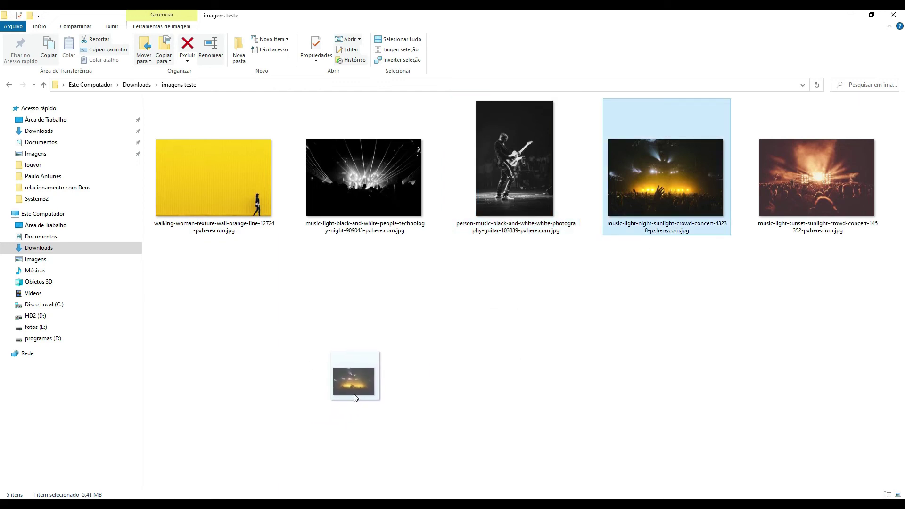
mouse_move(333, 420)
left_mouse_down()
mouse_move(242, 500)
mouse_move(684, 43)
left_mouse_up()
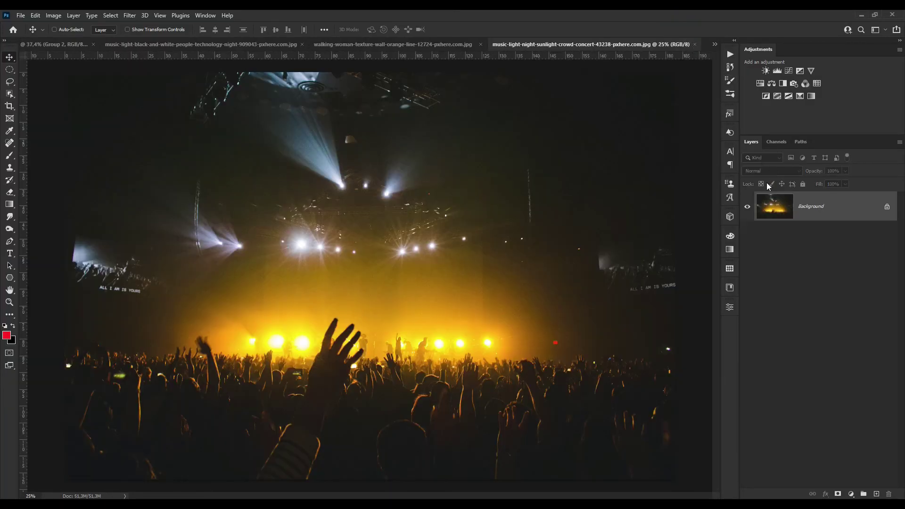
Copy the navy 3MAISDICAS Group 2 into the crowd photo and centre it over the stage.
left_click(459, 44)
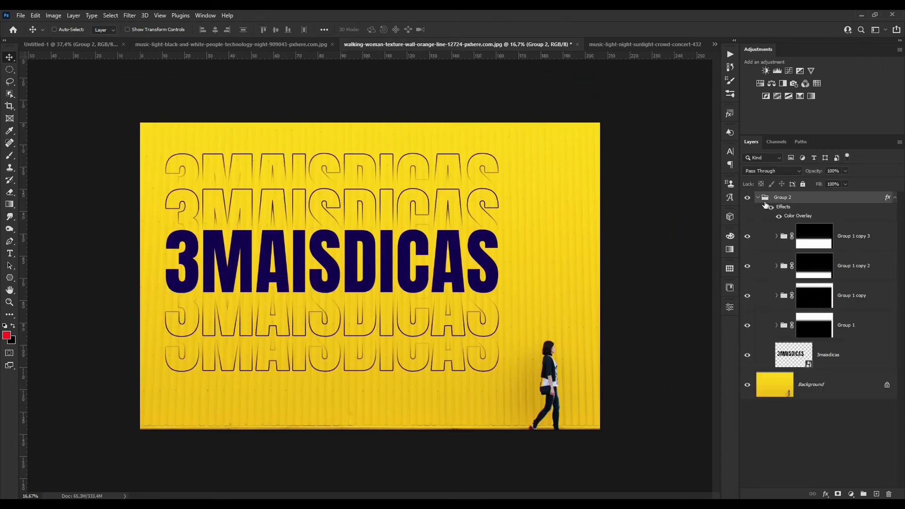
mouse_move(765, 205)
left_mouse_down()
mouse_move(628, 44)
mouse_move(498, 165)
left_mouse_up()
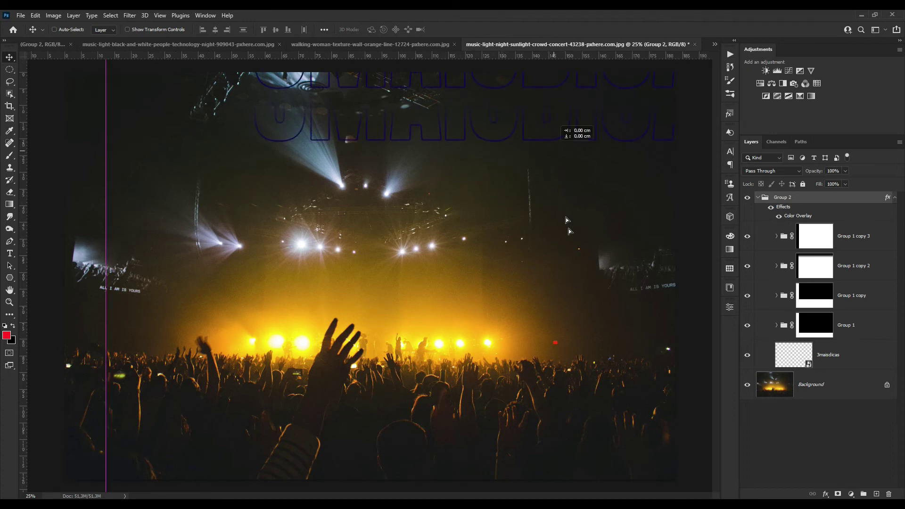
left_click_drag(568, 231, 568, 309)
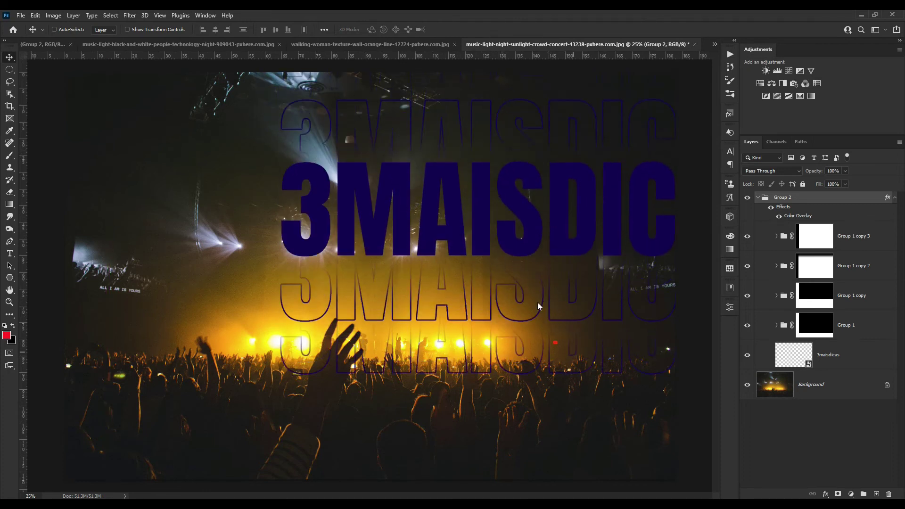
scroll(537, 302, "down", 1)
scroll(537, 302, "down", 1)
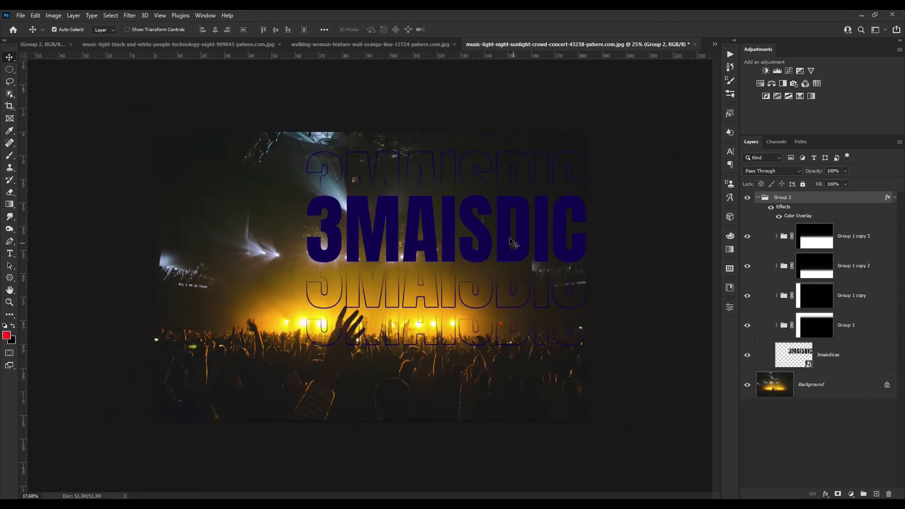
left_click_drag(508, 235, 397, 254)
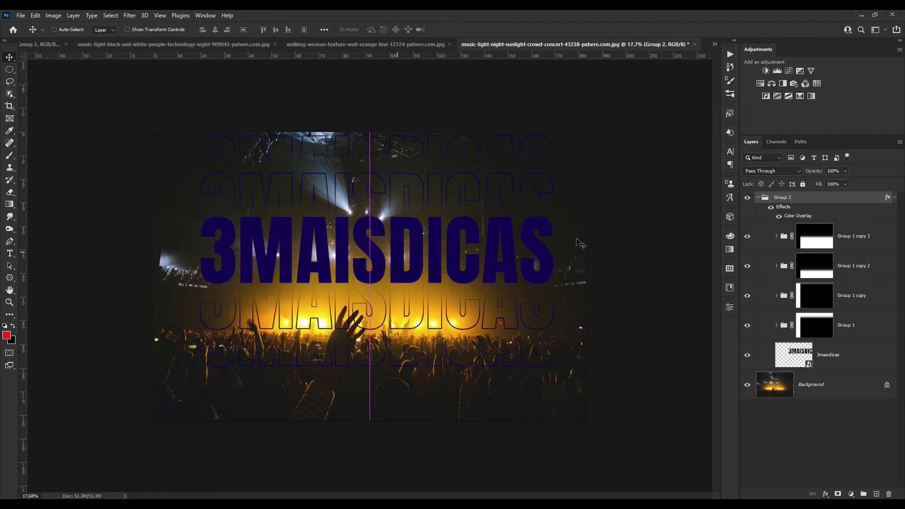
left_click_drag(451, 233, 440, 257)
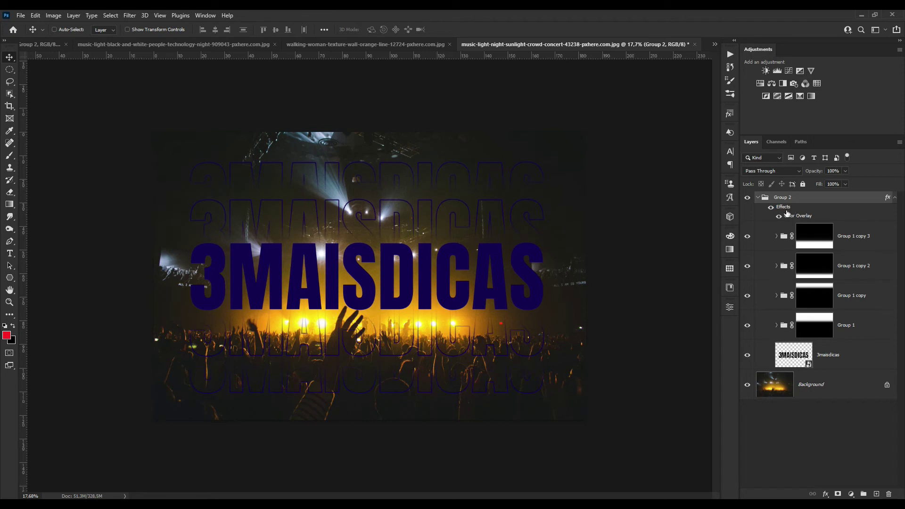
Open Group 2's Color Overlay colour picker and shift the hue toward yellow.
double_click(766, 218)
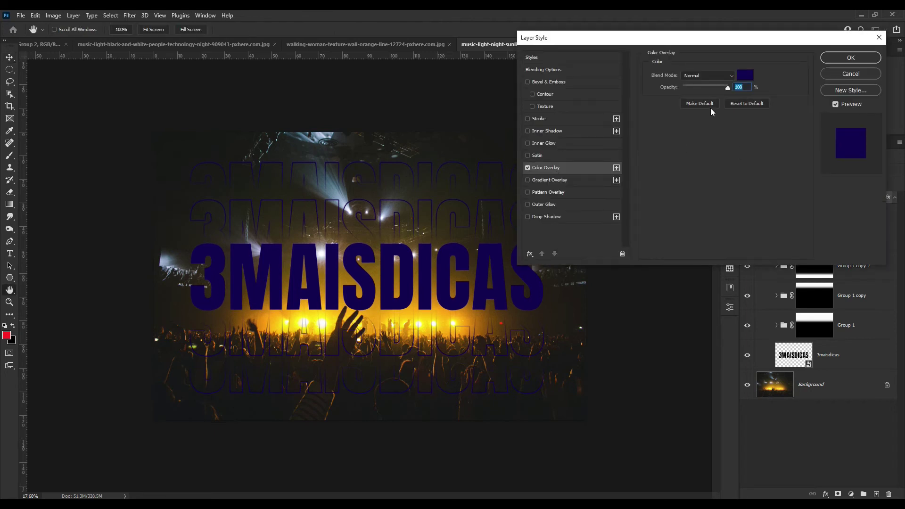
left_click(749, 76)
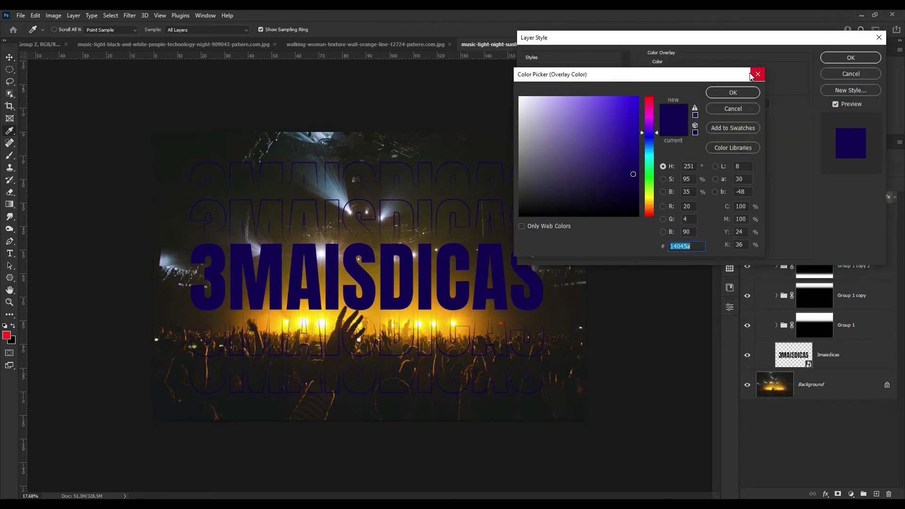
left_click(649, 189)
left_click_drag(650, 192, 651, 202)
Set cyan, magenta and black to 0 for yellow fff200 and apply the overlay.
double_click(739, 206)
type("0")
double_click(738, 245)
type("0")
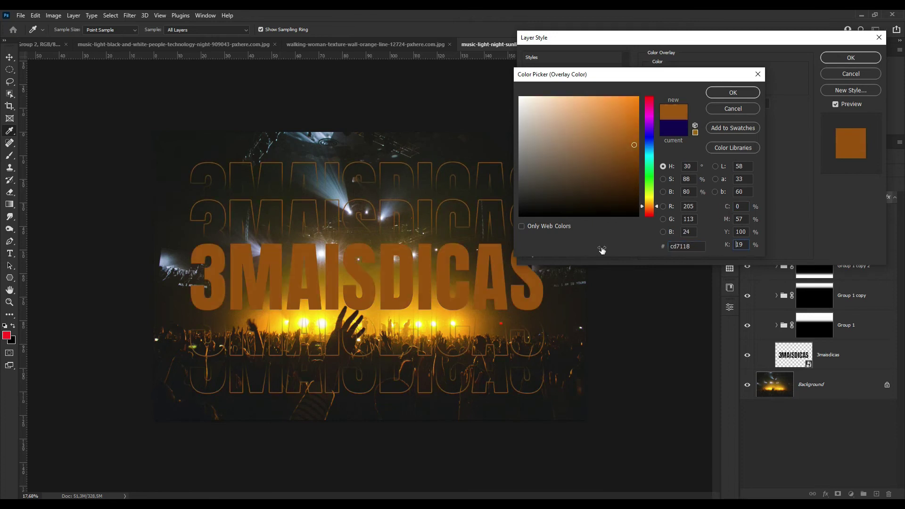
key("Tab")
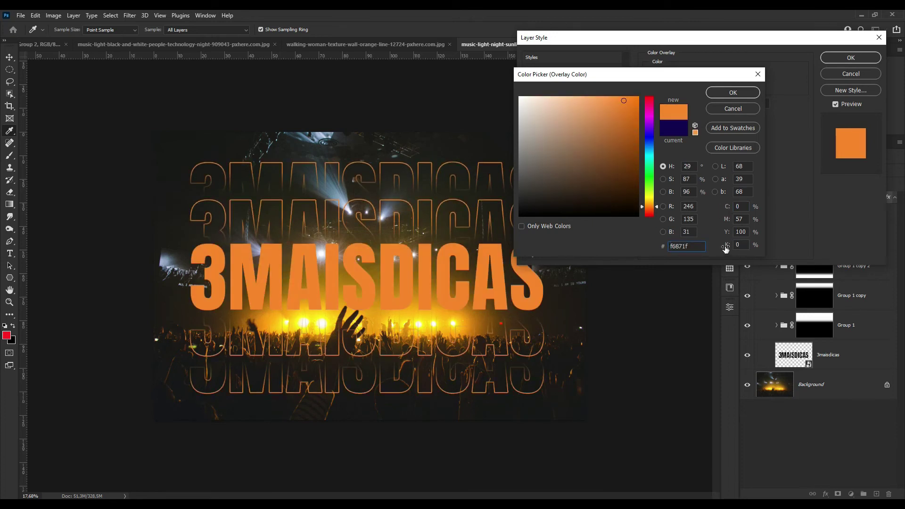
double_click(739, 219)
type("00")
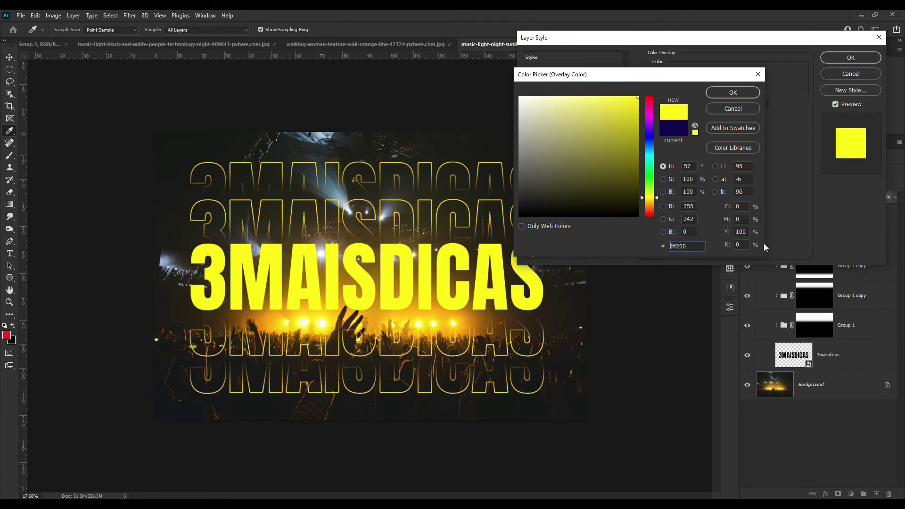
left_click(737, 92)
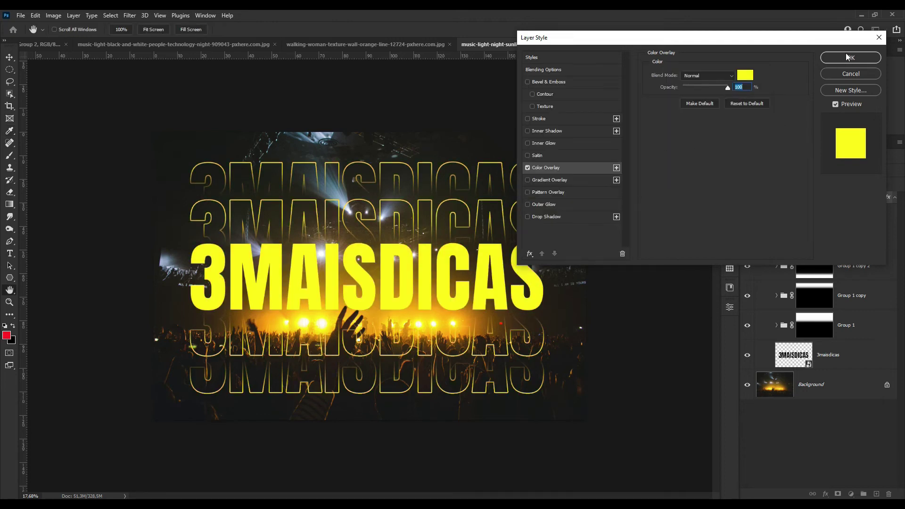
left_click(846, 57)
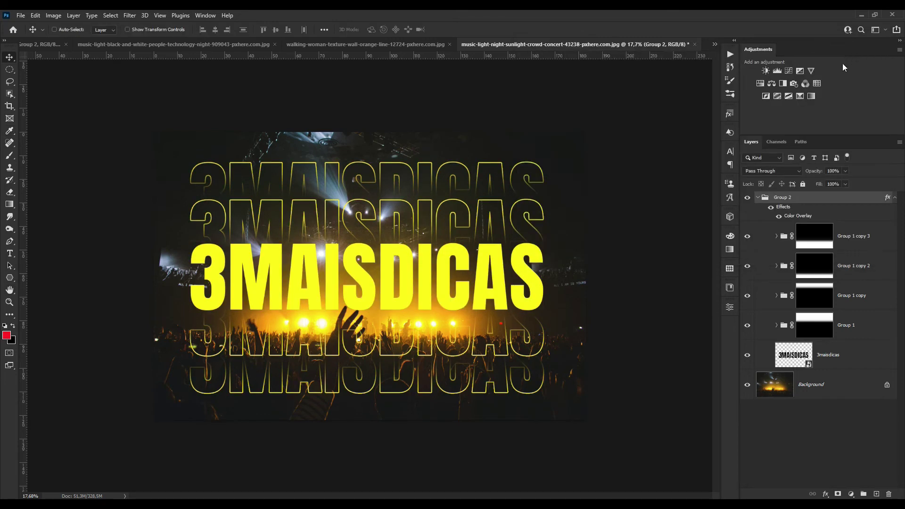
left_click(809, 391)
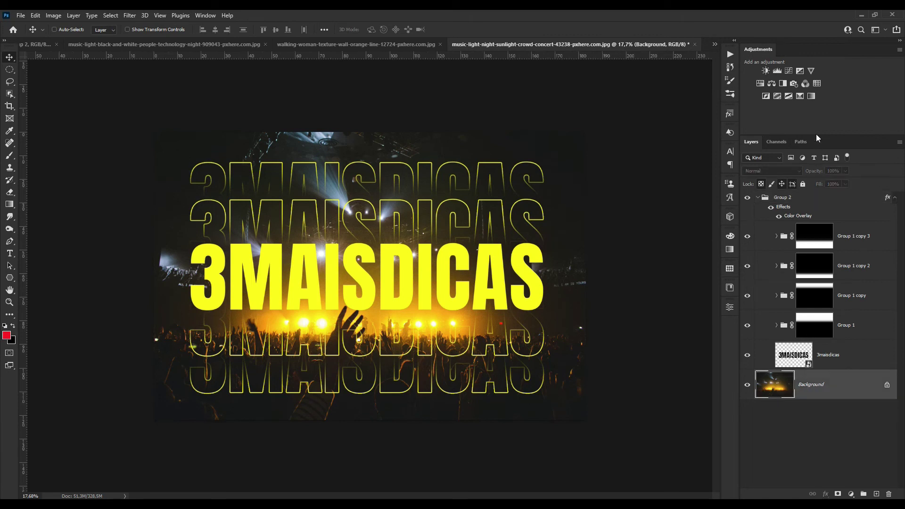
Try a Selective Color adjustment, discard it, and add a Gradient Map instead.
left_click(798, 95)
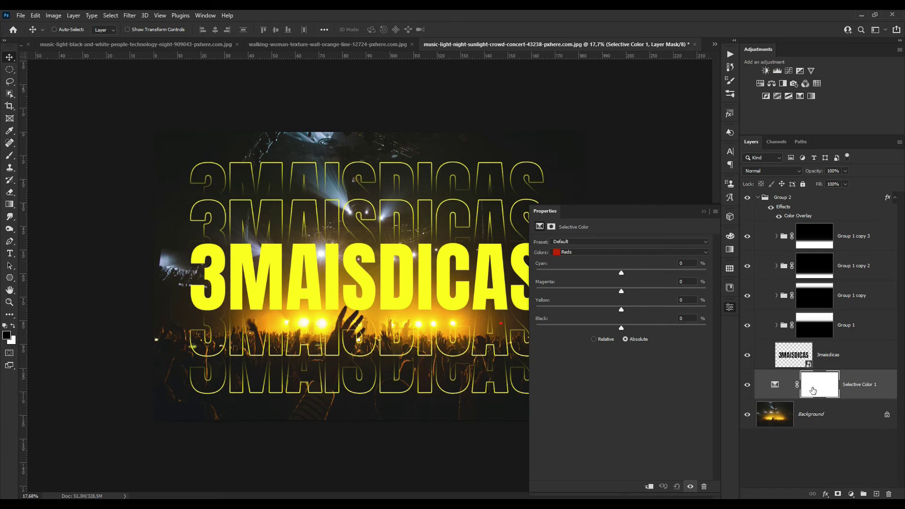
left_click_drag(786, 394, 889, 494)
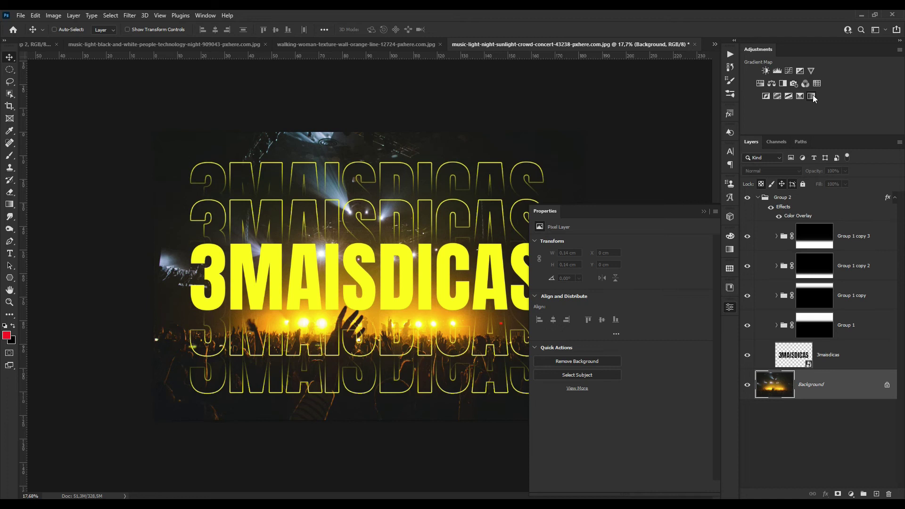
left_click(813, 95)
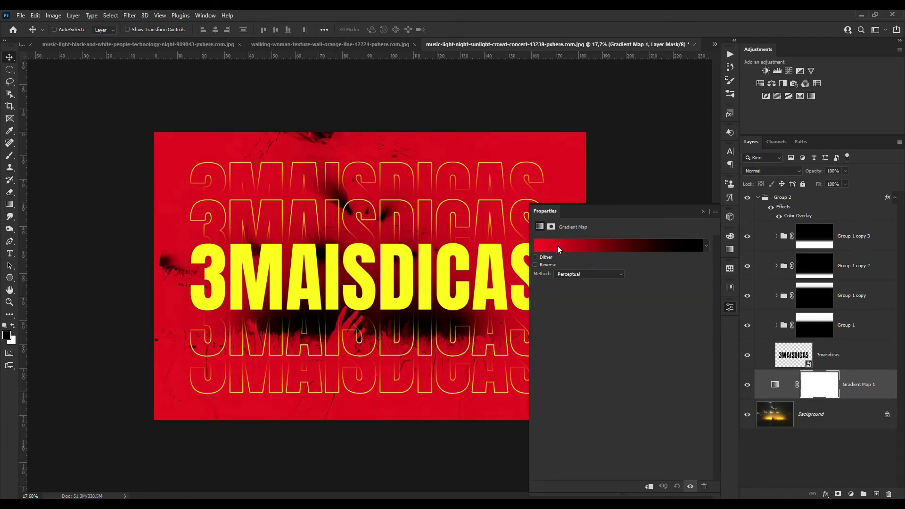
Make the gradient map blue-violet to black, then reverse it.
left_click(601, 251)
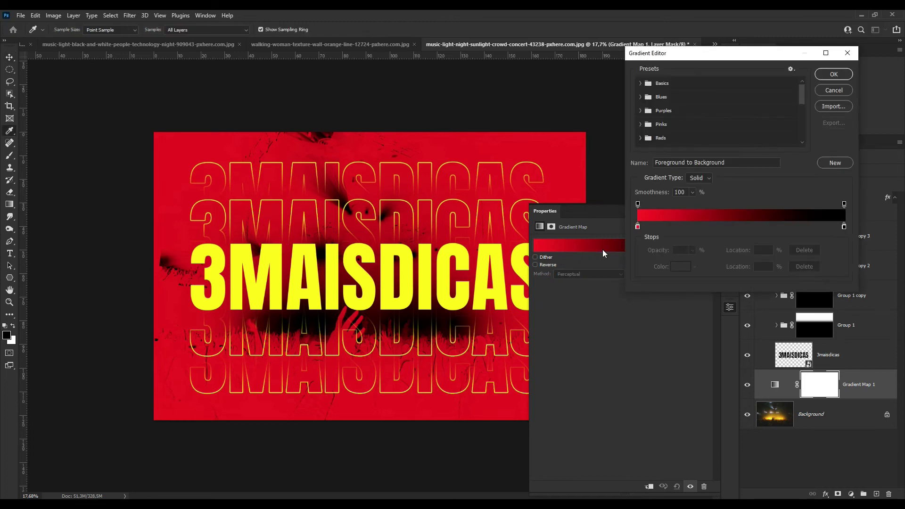
left_click(640, 229)
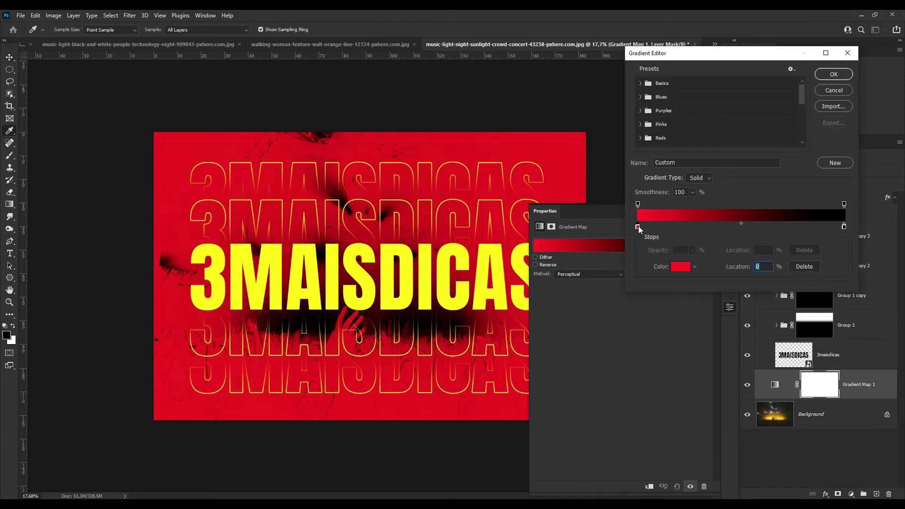
left_click(684, 267)
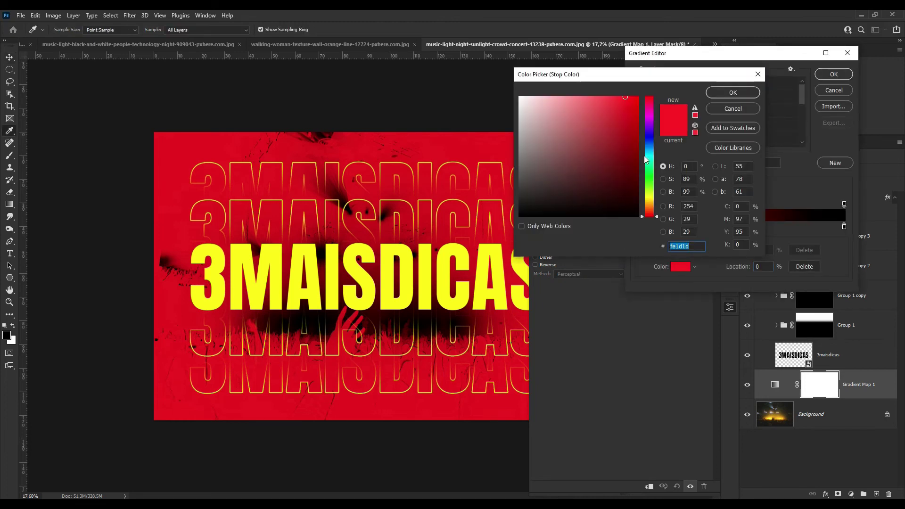
left_click(645, 132)
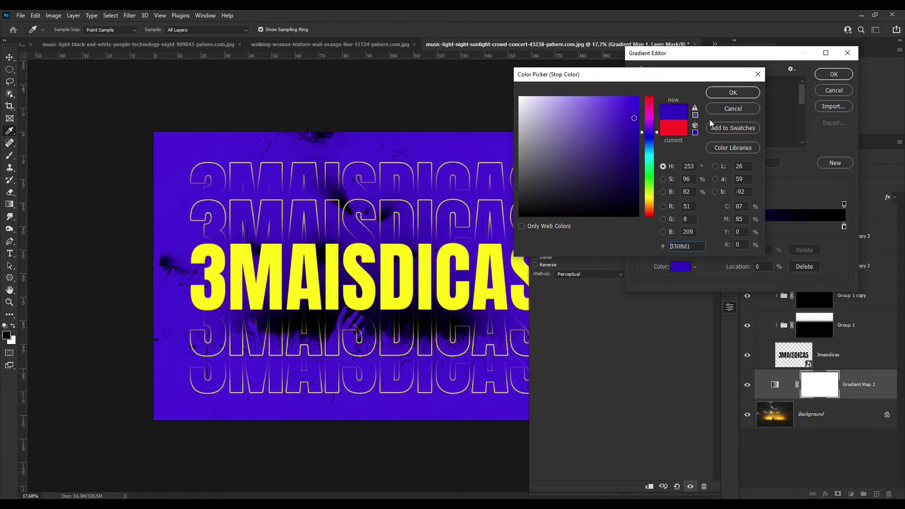
left_click(732, 93)
left_click(844, 227)
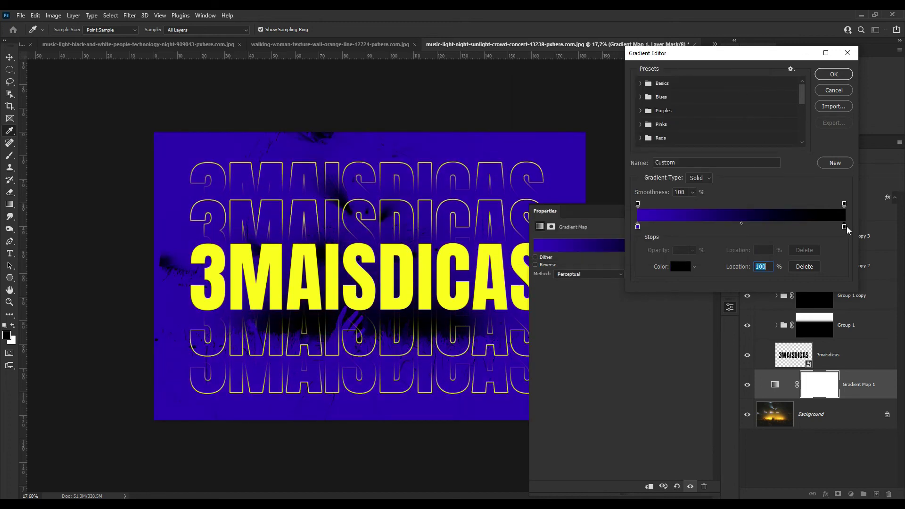
left_click(834, 74)
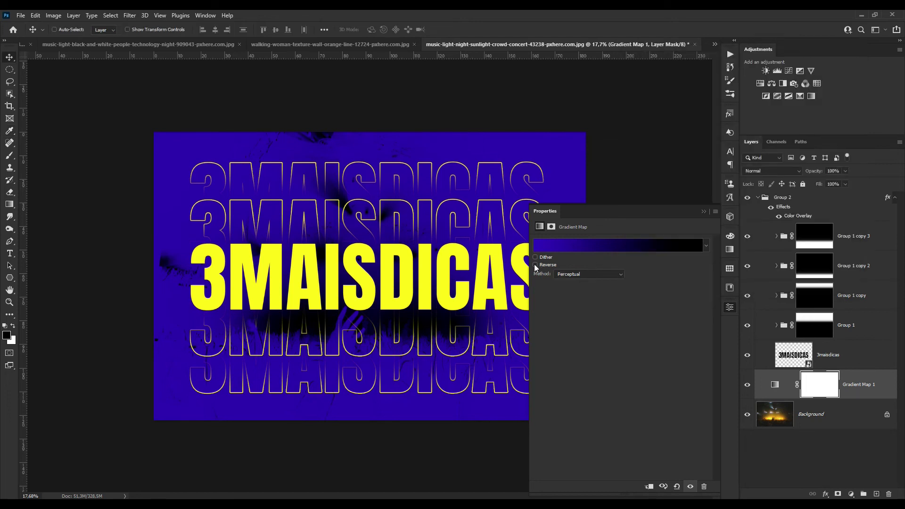
left_click(535, 264)
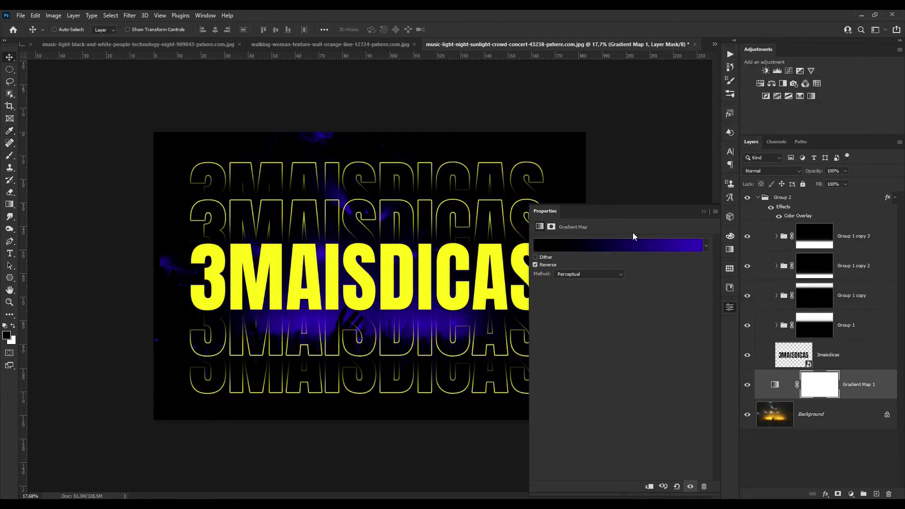
left_click(703, 211)
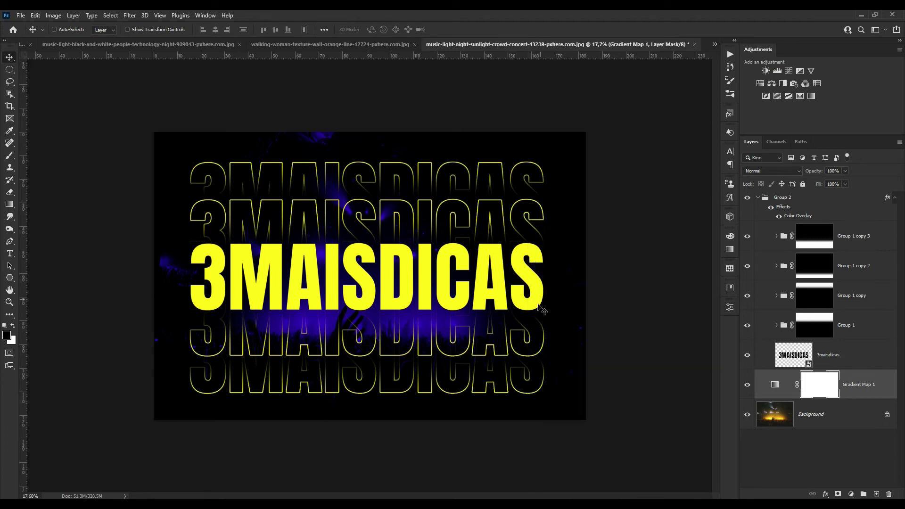
Set the gradient's black stop Location to 100 and shift the midpoint slightly left.
double_click(776, 385)
left_click(603, 245)
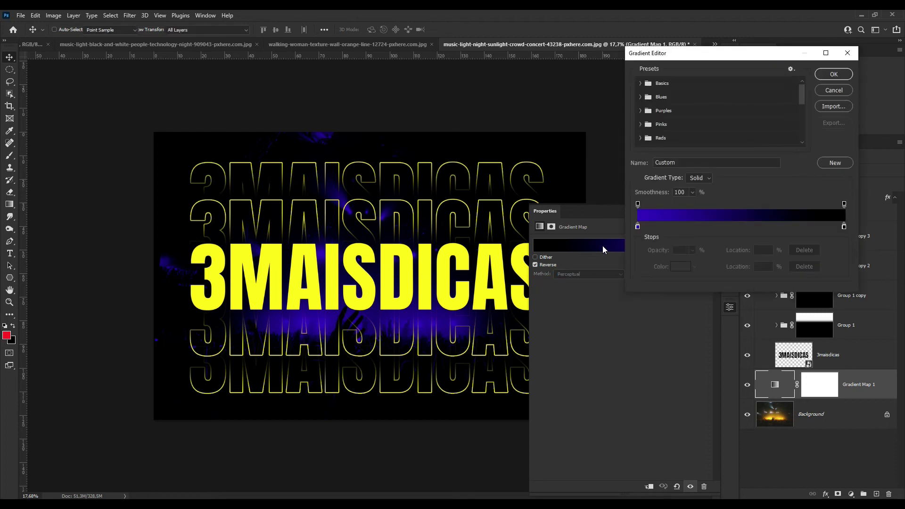
left_click(844, 227)
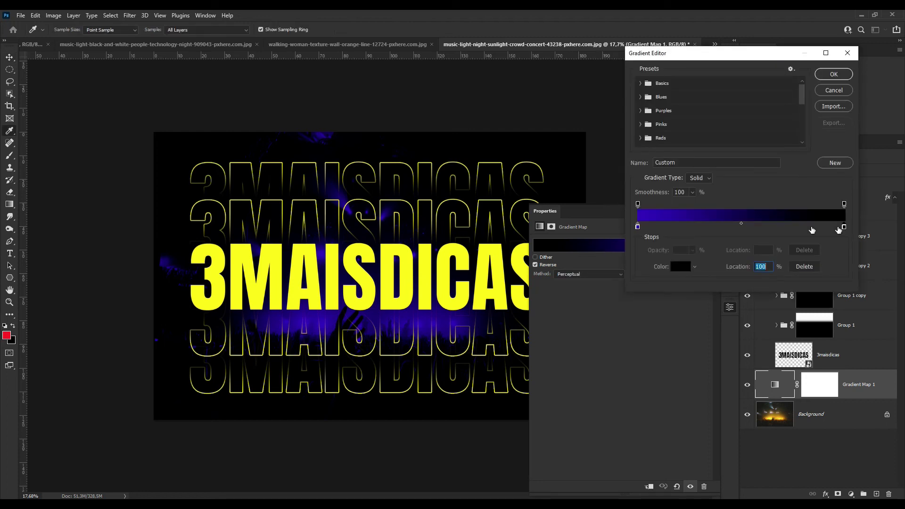
left_click_drag(749, 227, 820, 225)
type("100")
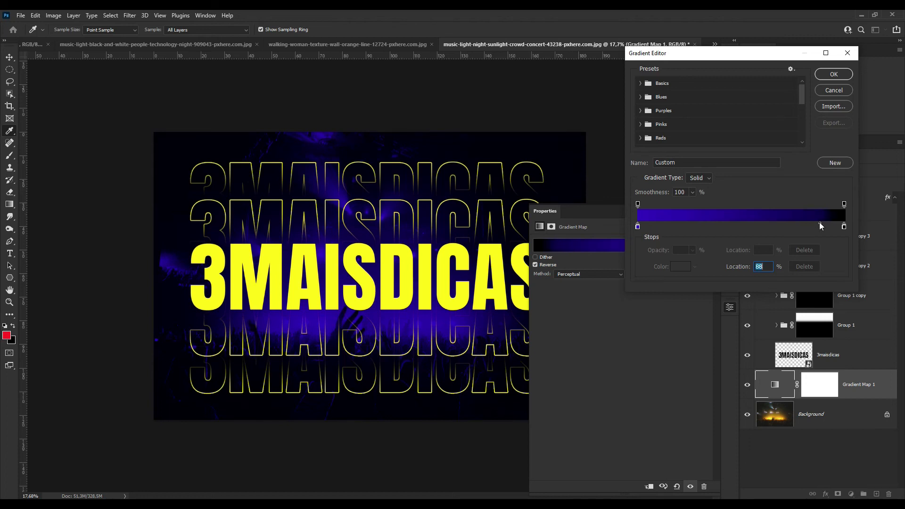
left_click_drag(820, 225, 814, 225)
left_click(833, 74)
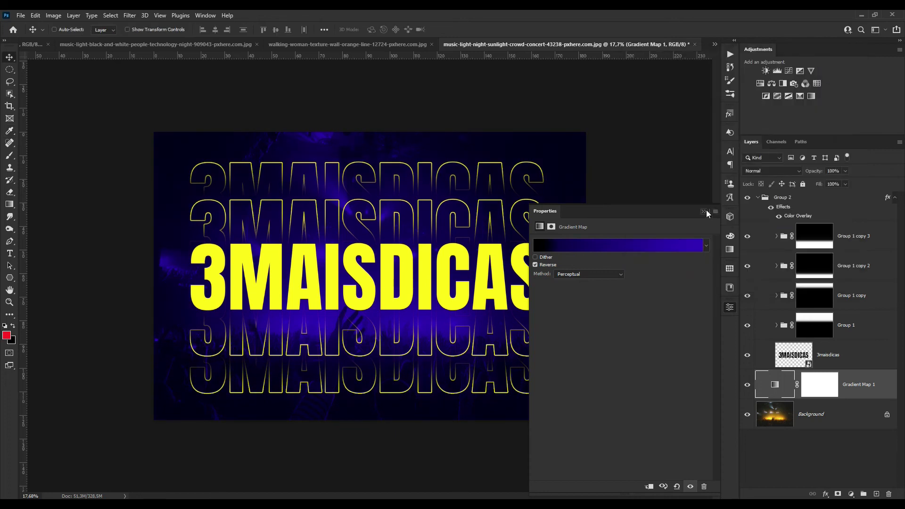
left_click(705, 212)
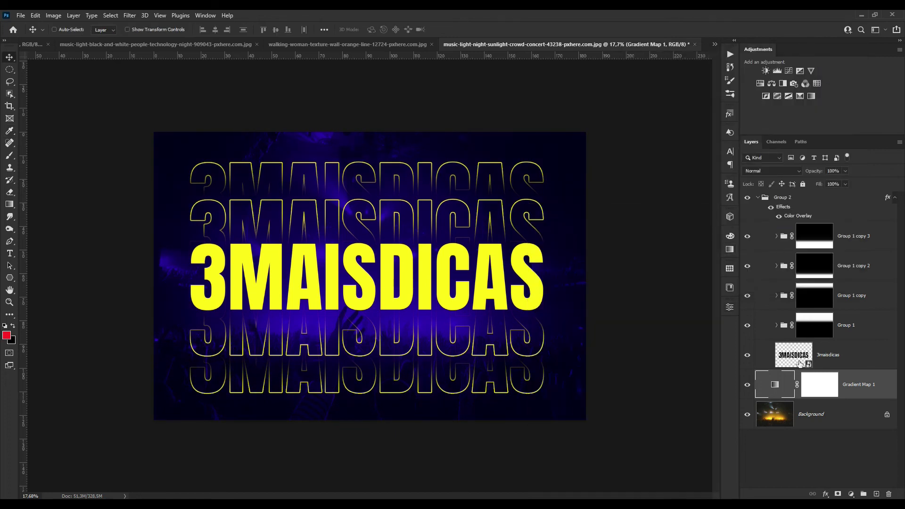
Scale the 3MAISDICAS group to about 66% and move it to the photo's upper left.
left_click(787, 200)
key("ctrl+t")
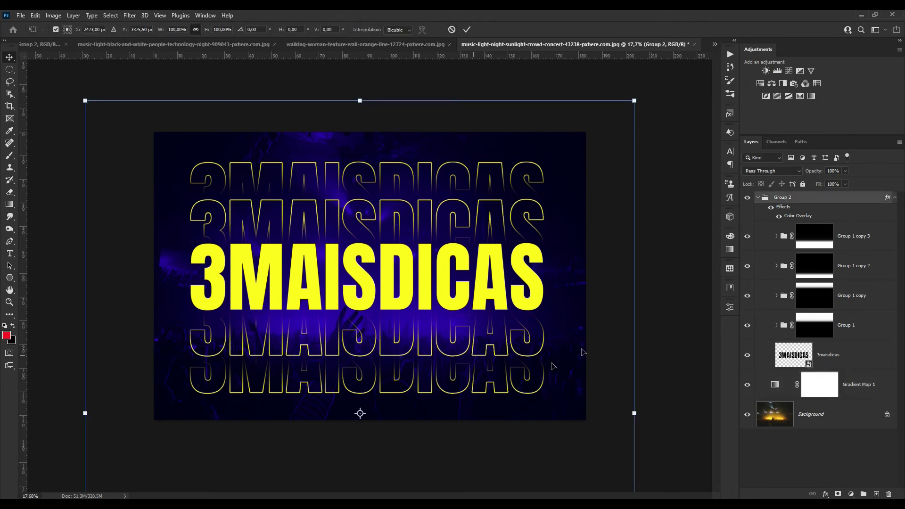
left_click_drag(634, 101, 404, 265)
left_click_drag(365, 365, 374, 174)
left_click(466, 29)
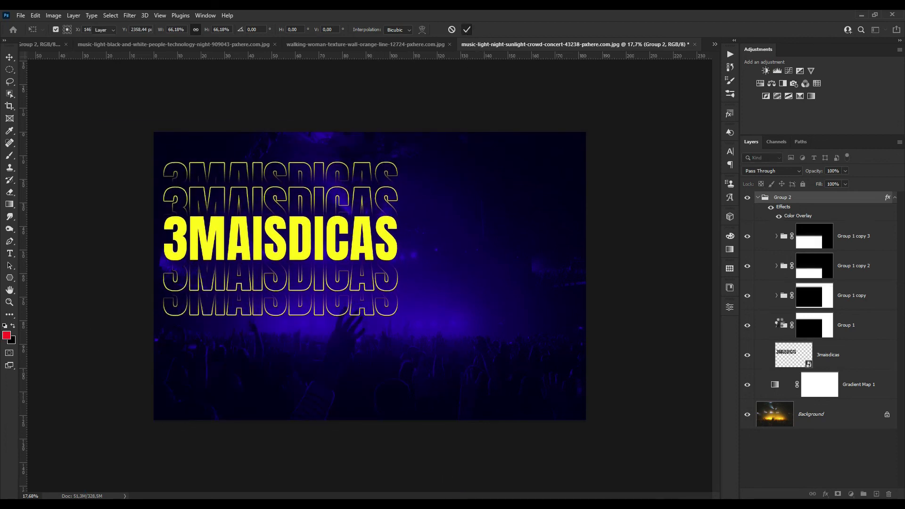
key("Return")
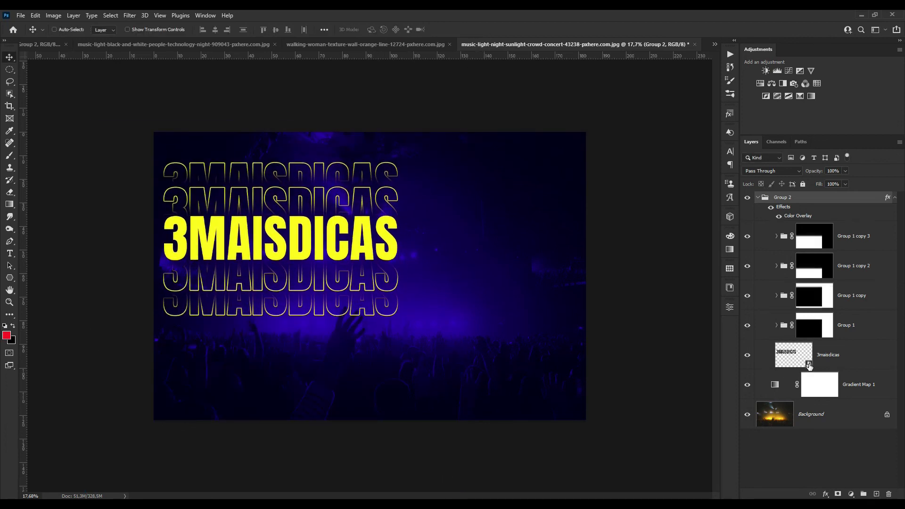
double_click(808, 366)
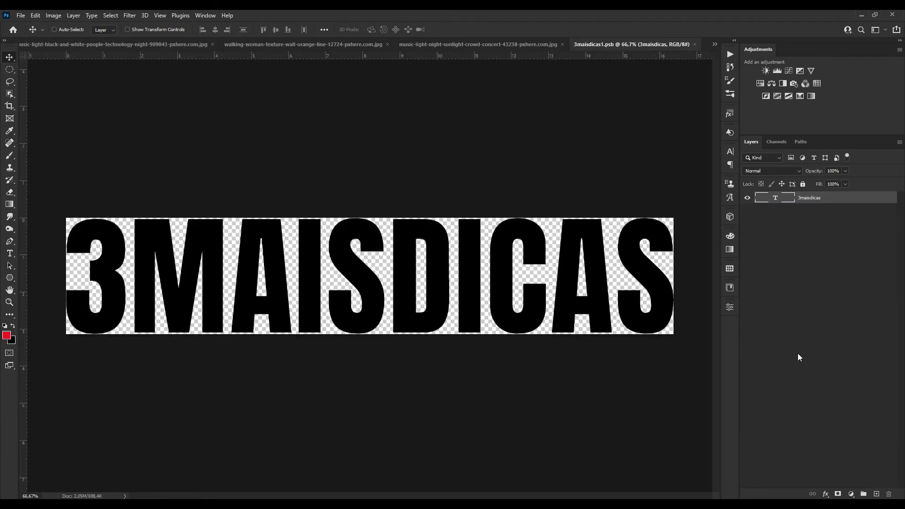
Retype the smart object's 3MAISDICAS text as EVENTOS.
double_click(770, 201)
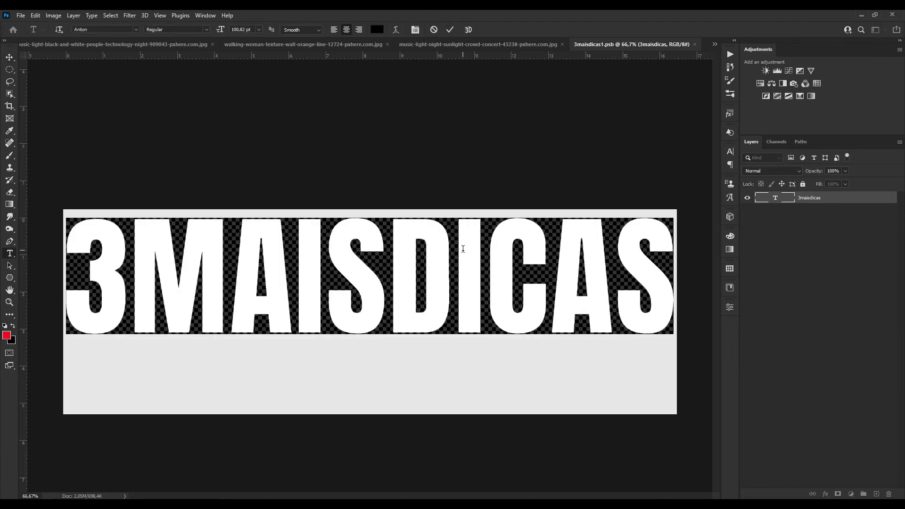
type("EVET")
key("BackSpace")
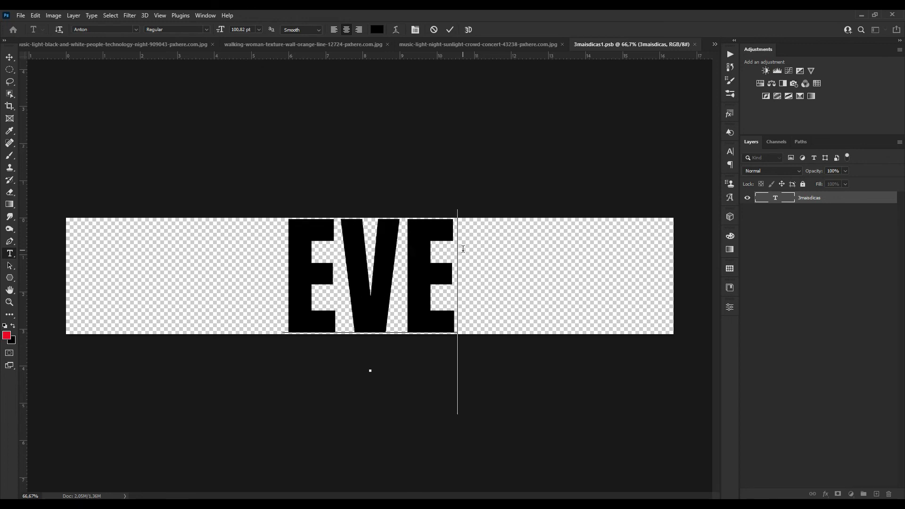
type("NTOS")
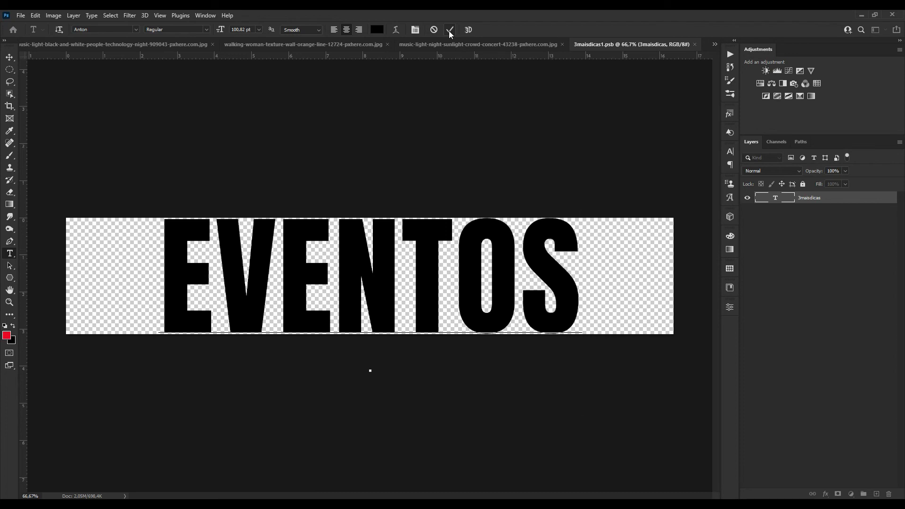
Extend the .psb canvas above and below EVENTOS with the Crop tool, then save it.
left_click(10, 107)
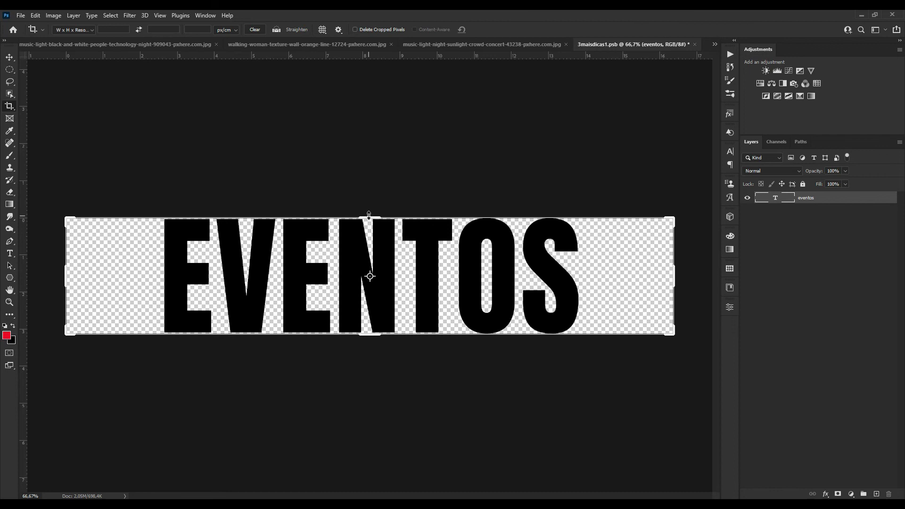
left_click_drag(368, 218, 369, 181)
left_click_drag(367, 357, 369, 378)
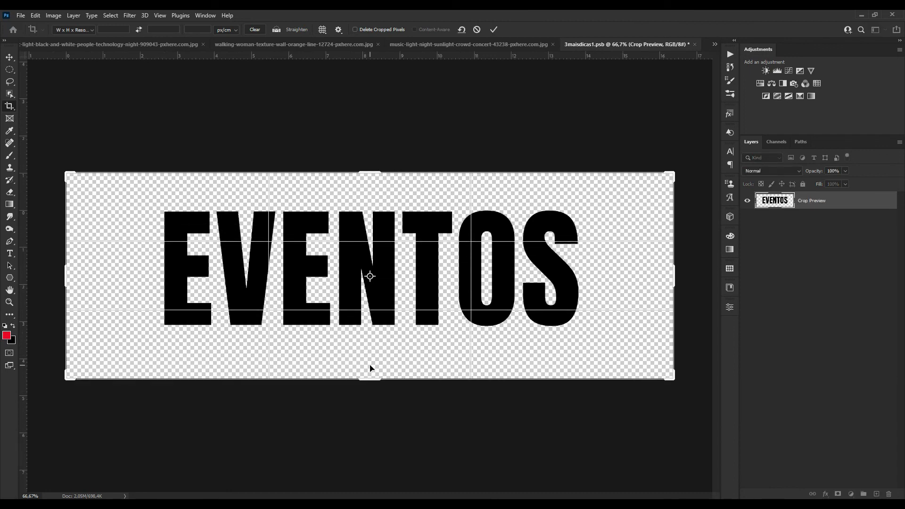
left_click(494, 29)
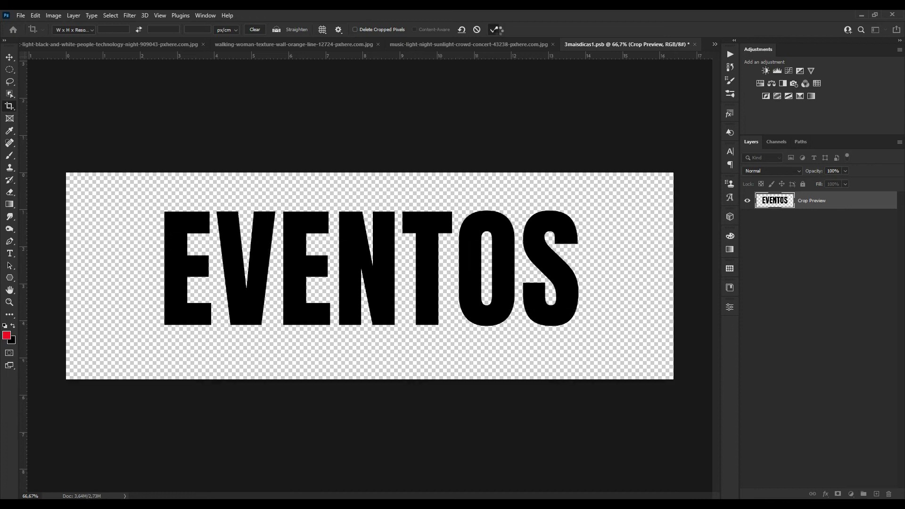
left_click(693, 47)
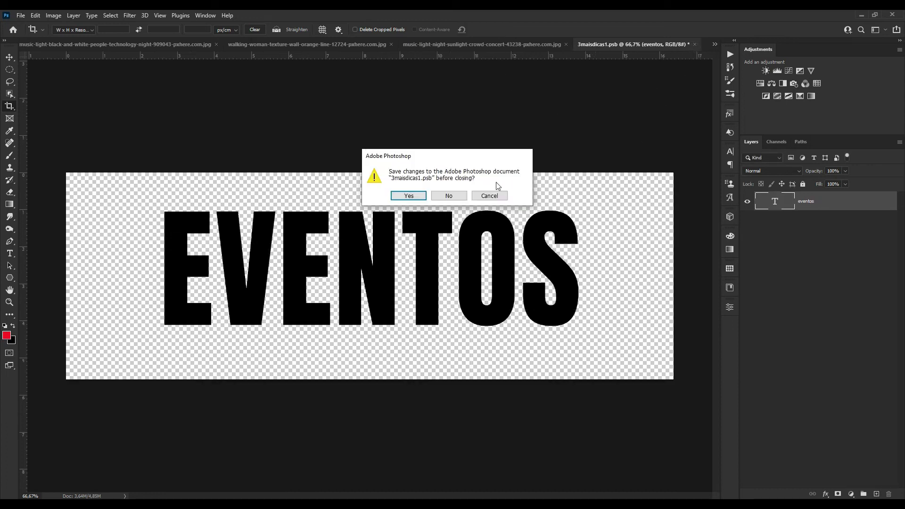
left_click(419, 198)
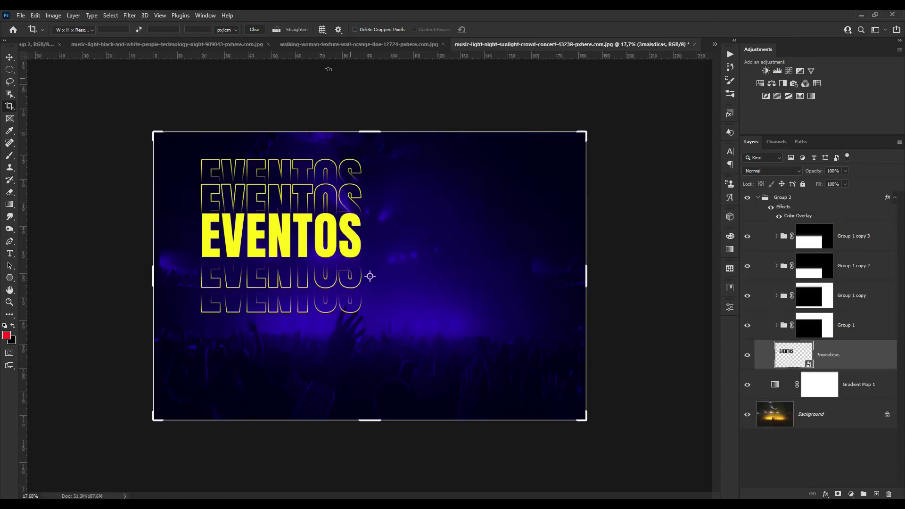
Move the whole EVENTOS group up and left, undoing an accidental single-line move.
left_click(10, 57)
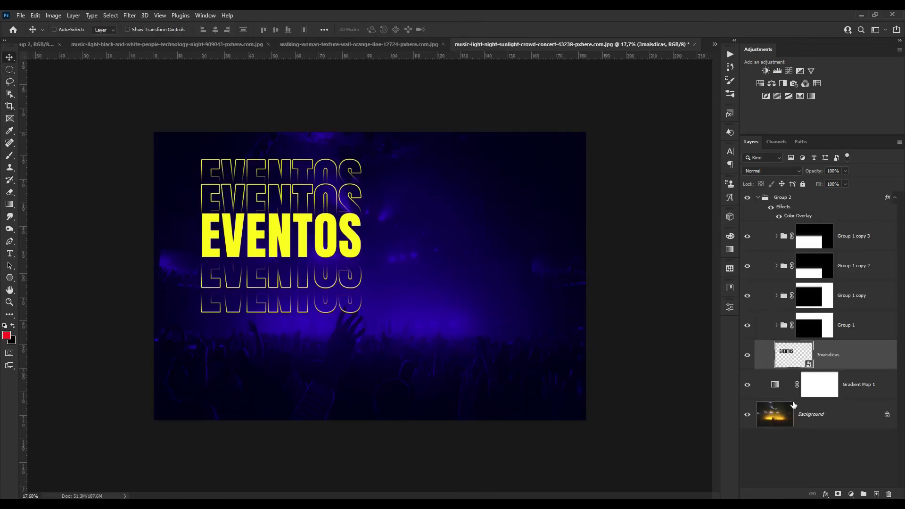
left_click_drag(321, 226, 290, 216)
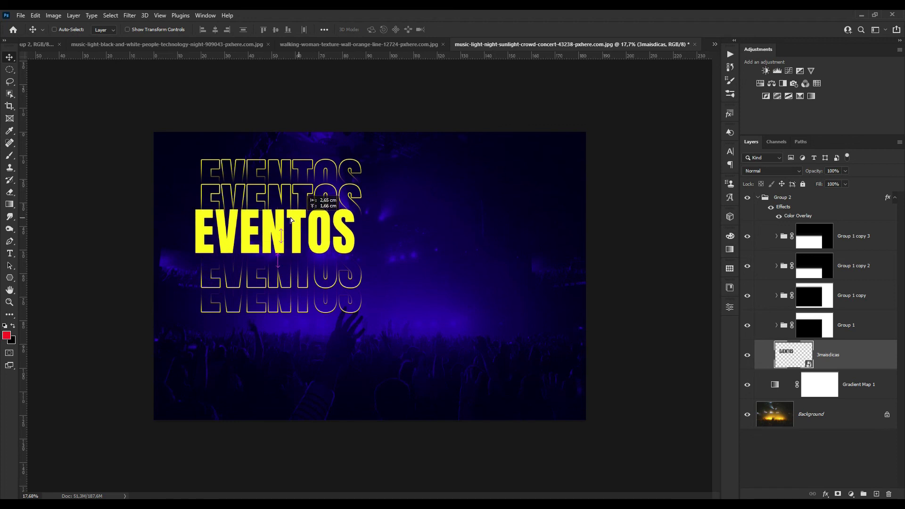
key("ctrl+z")
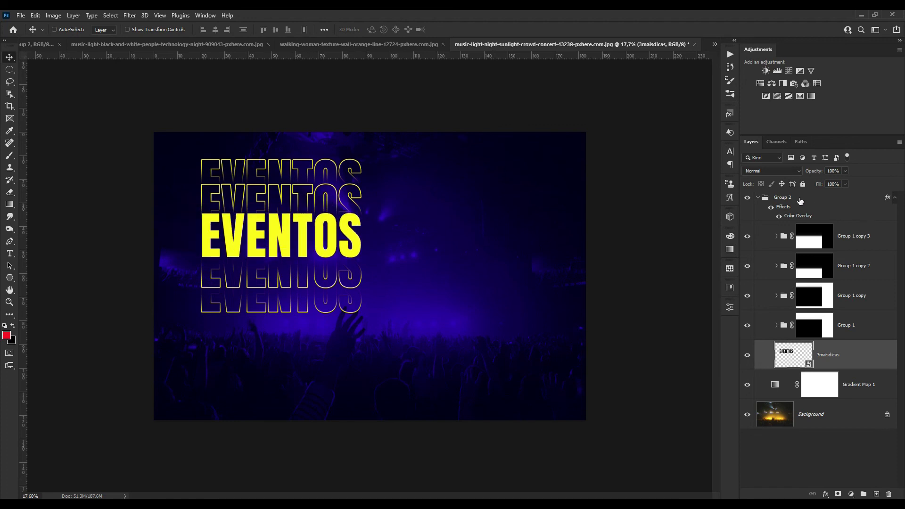
left_click(792, 200)
left_click_drag(287, 242, 256, 231)
left_click_drag(257, 230, 257, 231)
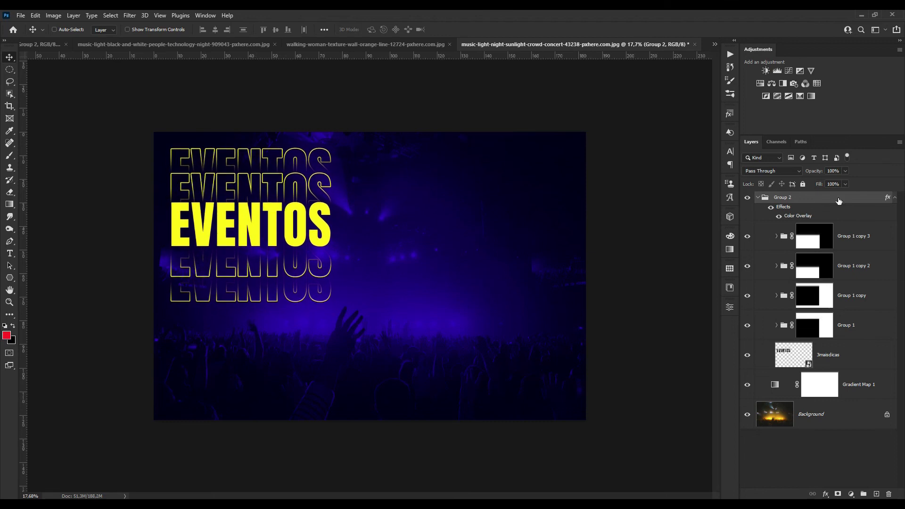
Scale the EVENTOS group to about 71% and place it in the top-left corner.
key("ctrl+t")
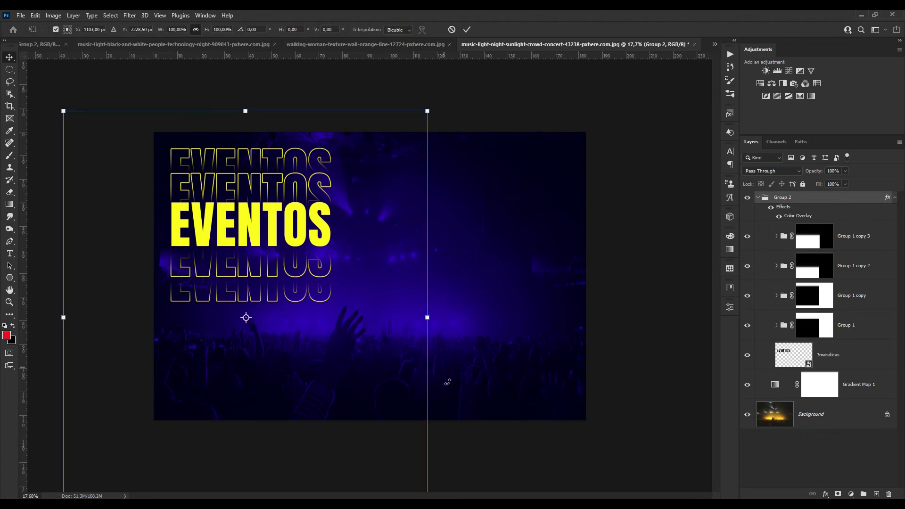
left_click_drag(428, 325, 323, 326)
left_click_drag(255, 260, 277, 216)
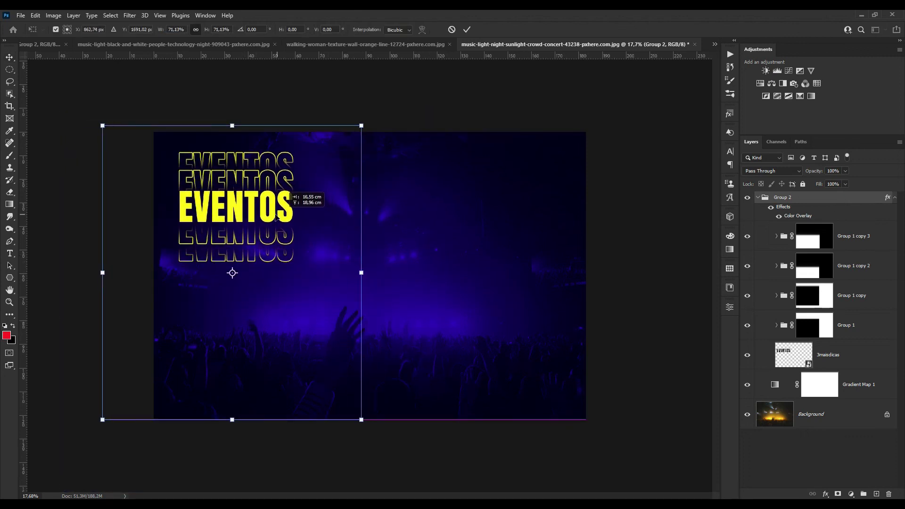
left_click(467, 29)
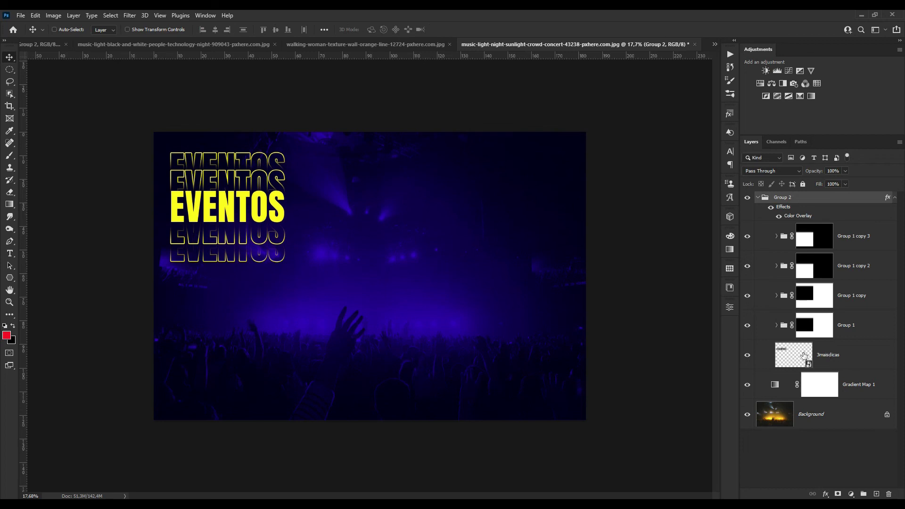
Add a new yellow text layer reading 'ROCK' on the photo.
left_click(10, 253)
left_click(370, 187)
key("BackSpace")
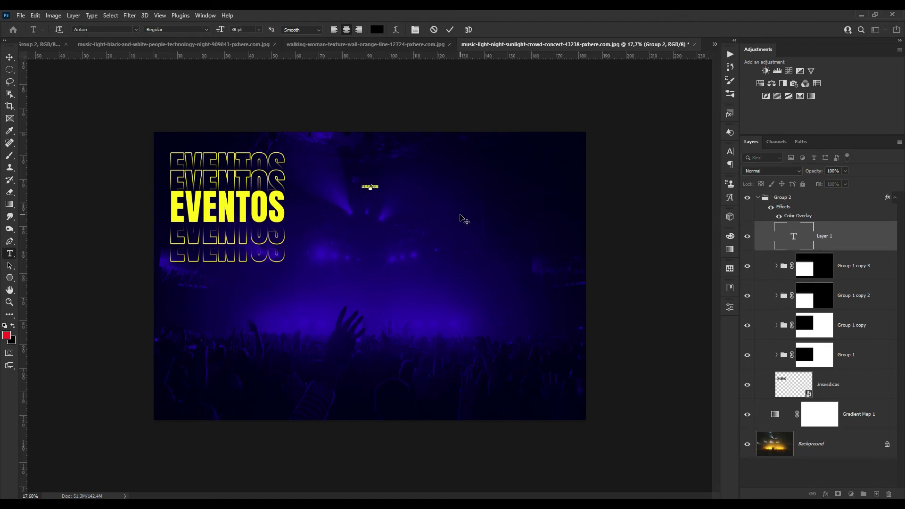
type("EVENTOS")
Scale ROCK up beside EVENTOS, then shift Group 2 slightly right.
key("ctrl+t")
left_click_drag(502, 227, 588, 303)
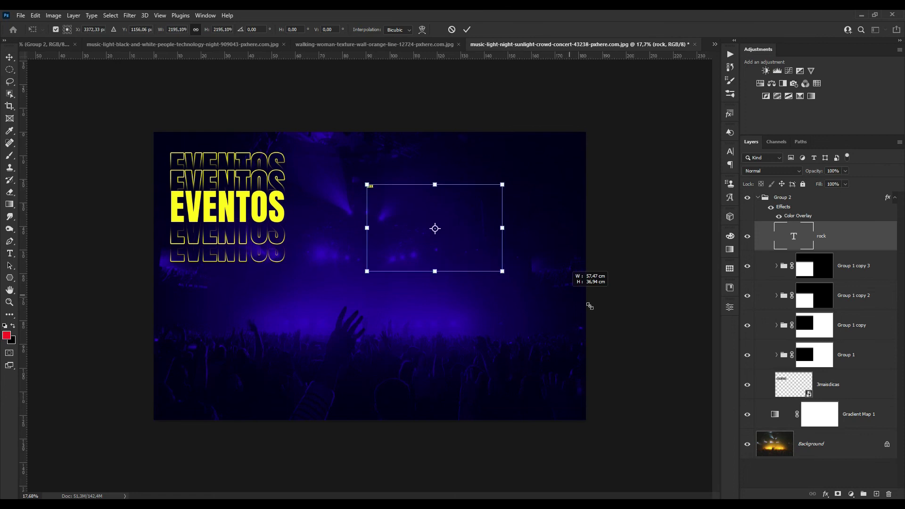
mouse_move(467, 162)
left_mouse_down()
mouse_move(426, 153)
mouse_move(444, 157)
left_mouse_up()
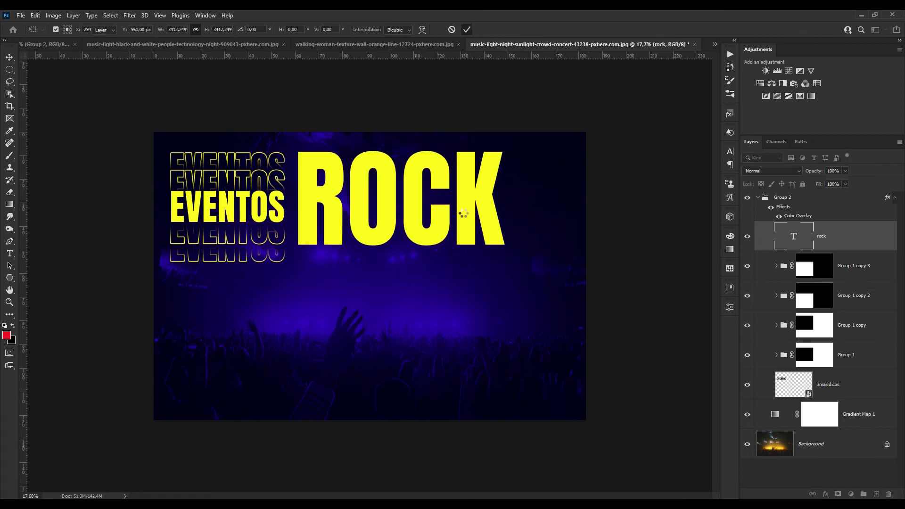
left_click_drag(505, 281, 530, 301)
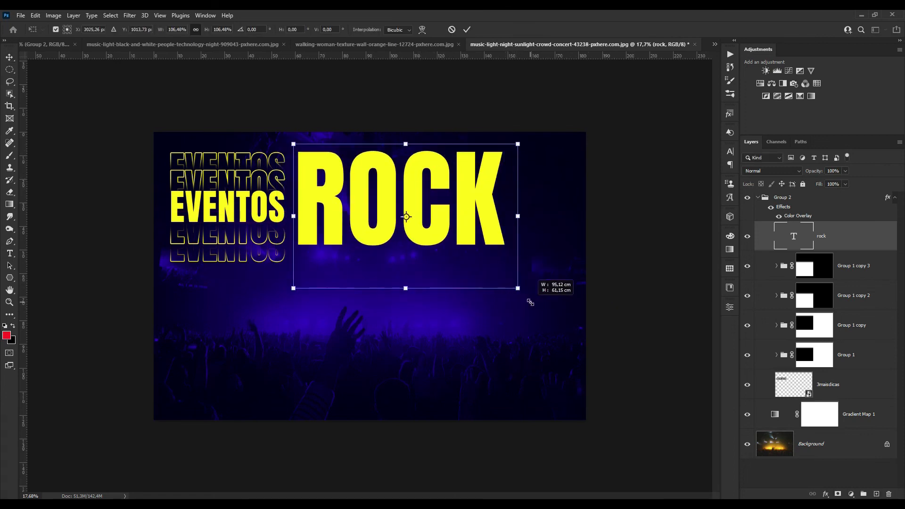
left_click_drag(530, 302, 534, 300)
key("Return")
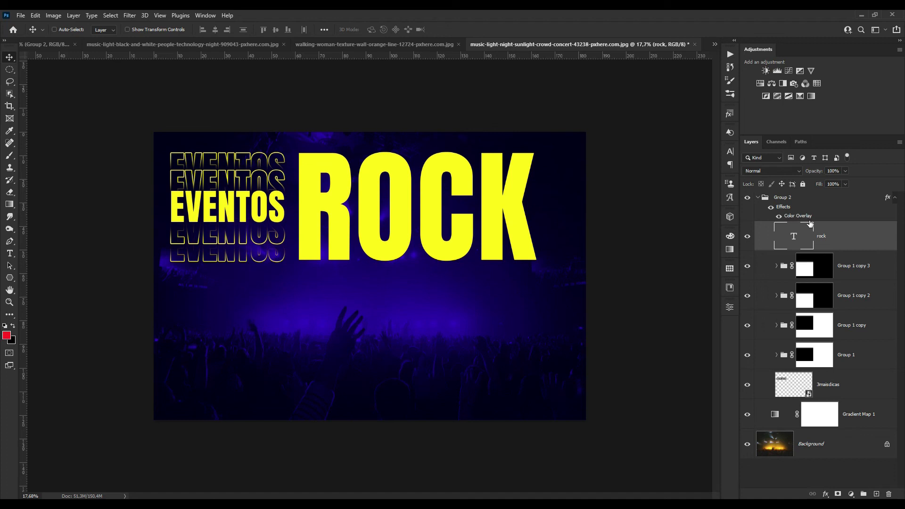
left_click(782, 201)
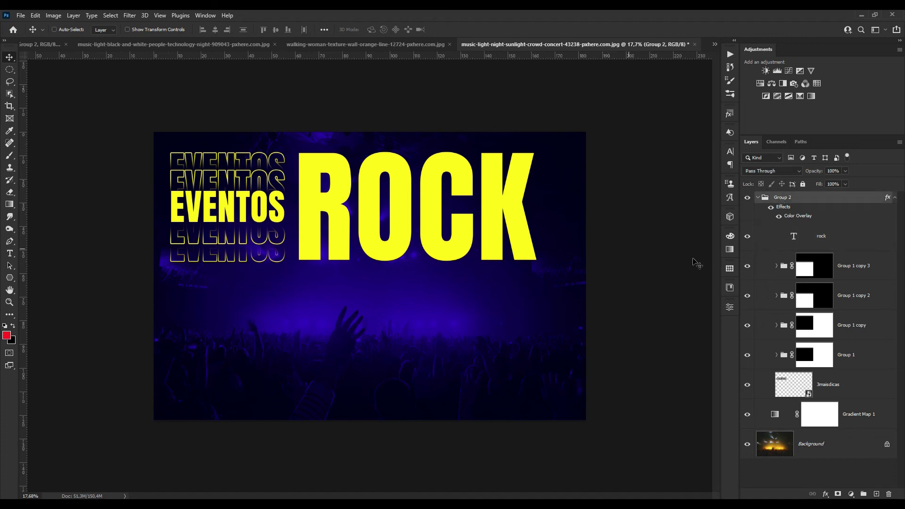
left_click_drag(375, 218, 388, 220)
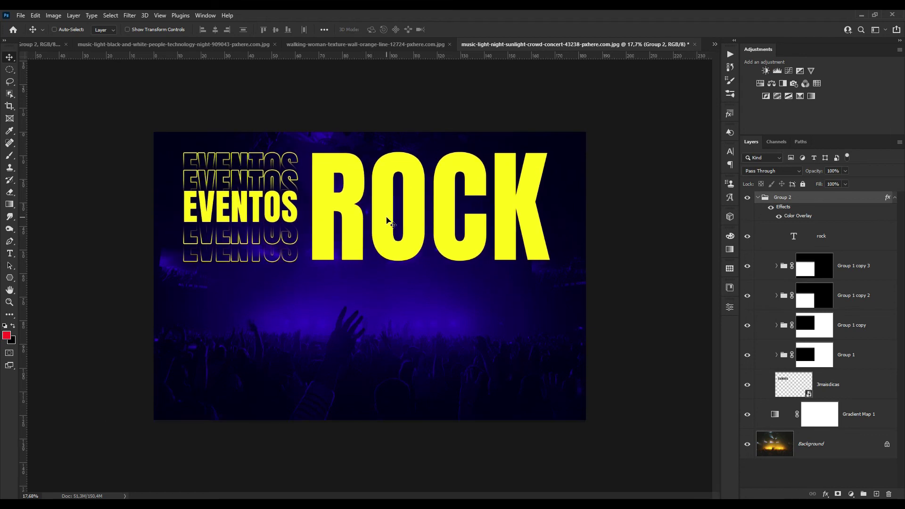